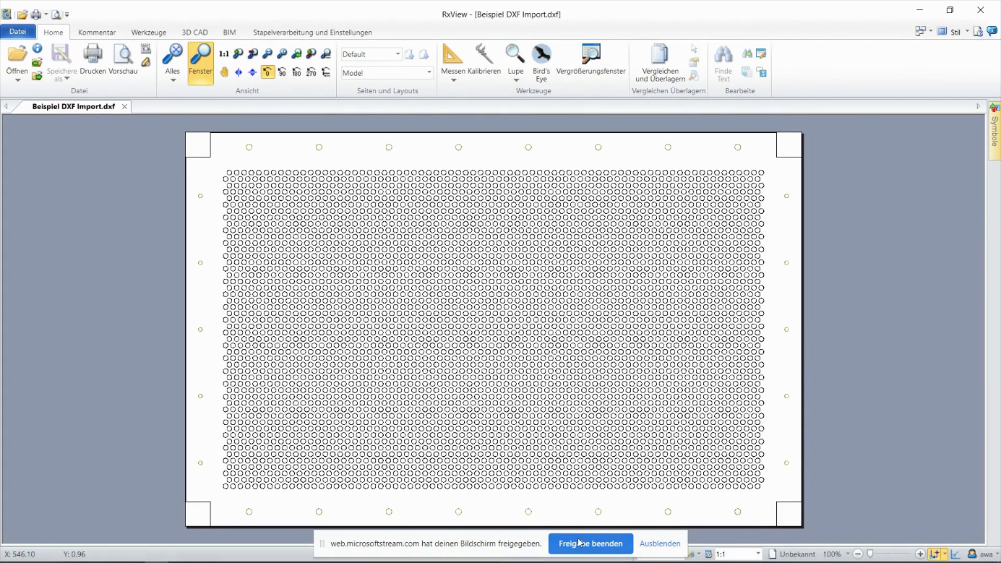
Dismiss the screen-sharing notice, minimise RxView and show the shop page full screen.
left_click(654, 544)
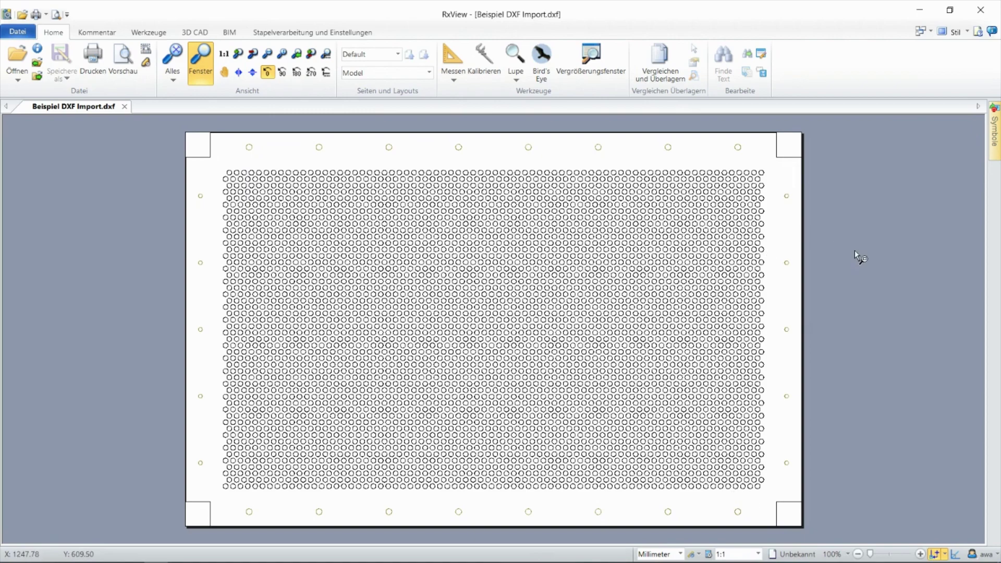
left_click(924, 13)
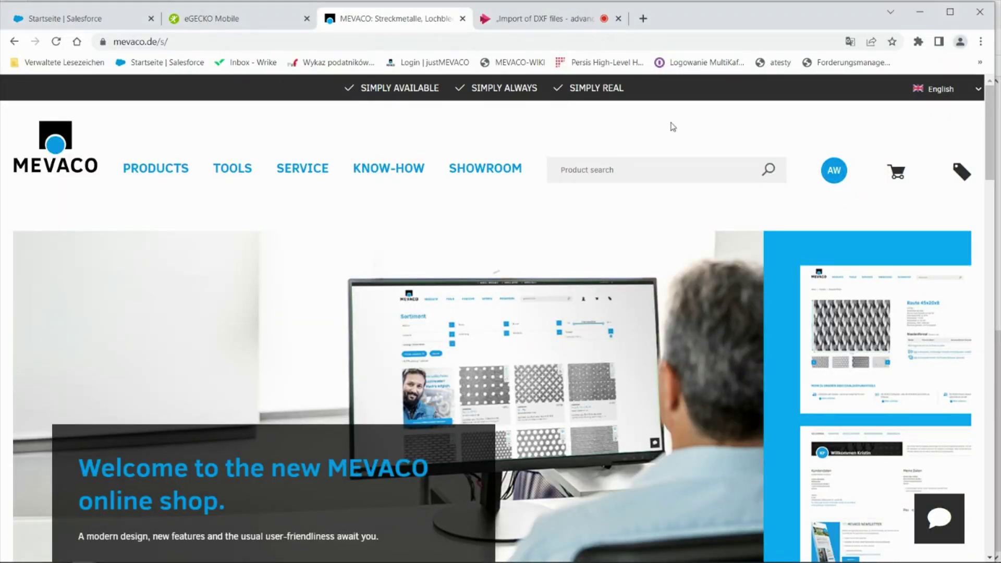
key("F11")
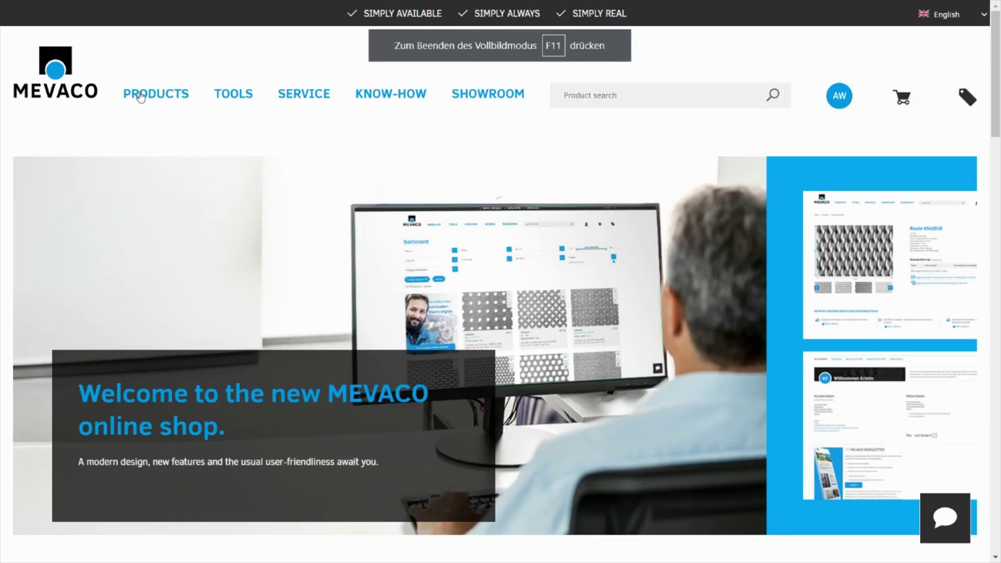
Go to Products > Perforated / Textured Sheets and scroll down the Range page.
left_click(234, 99)
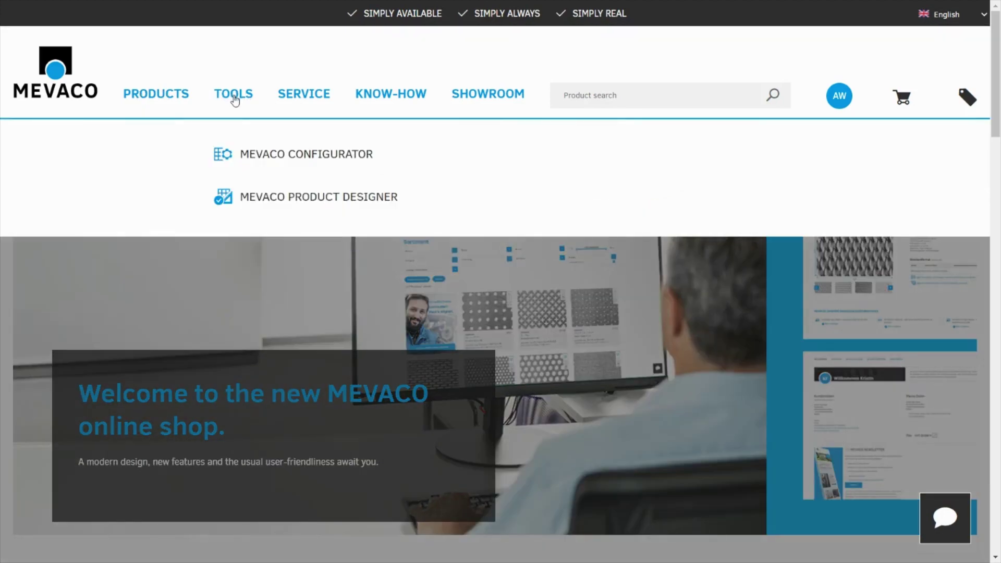
left_click(161, 99)
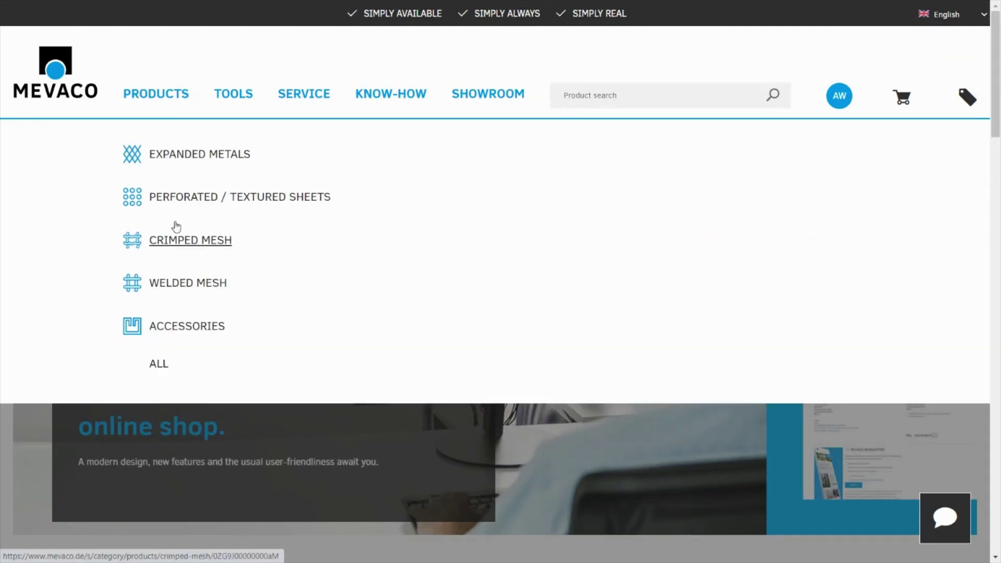
left_click(177, 201)
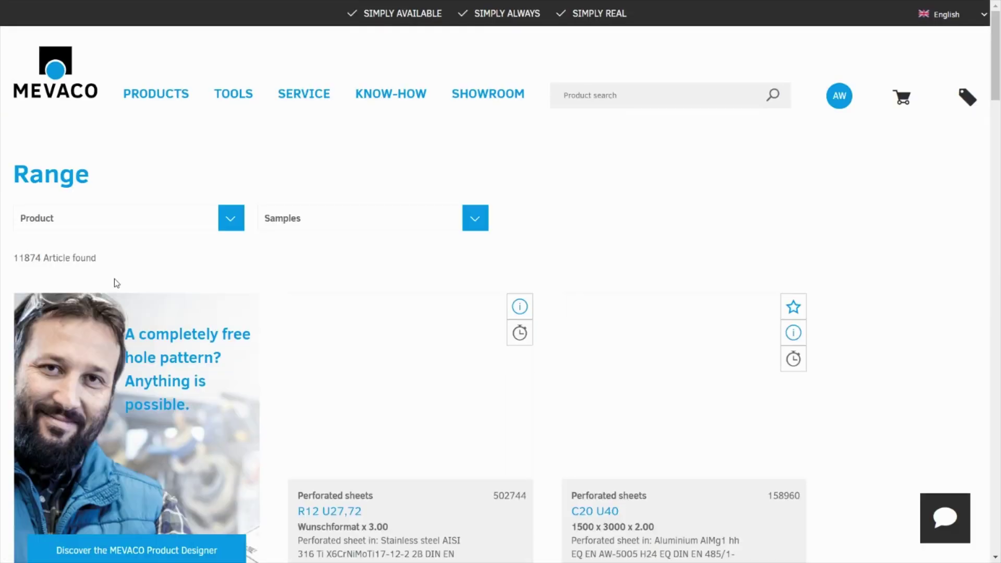
scroll(160, 429, "down", 3)
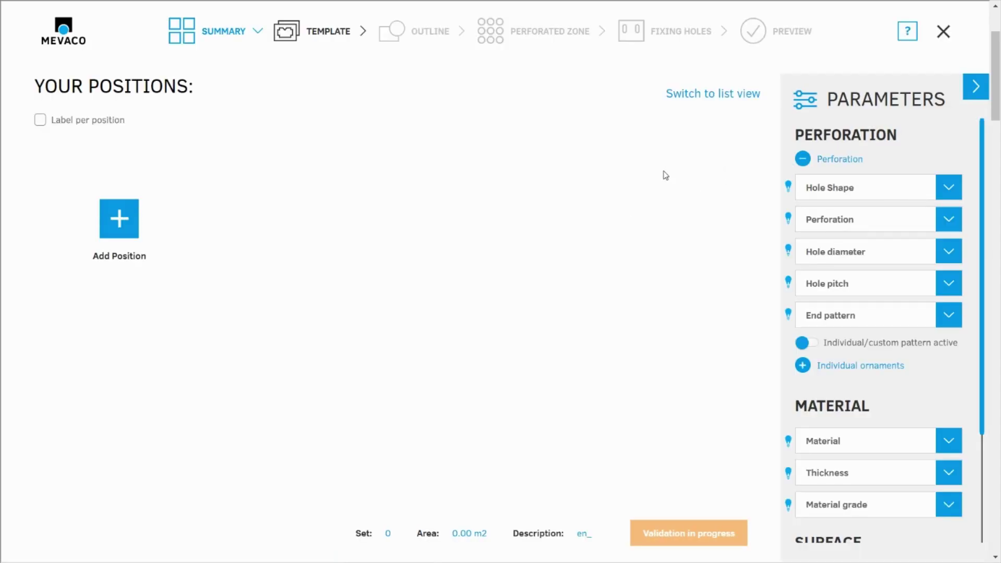
Choose round holes with RT perforation, diameter 10 and pitch 15.
left_click(842, 189)
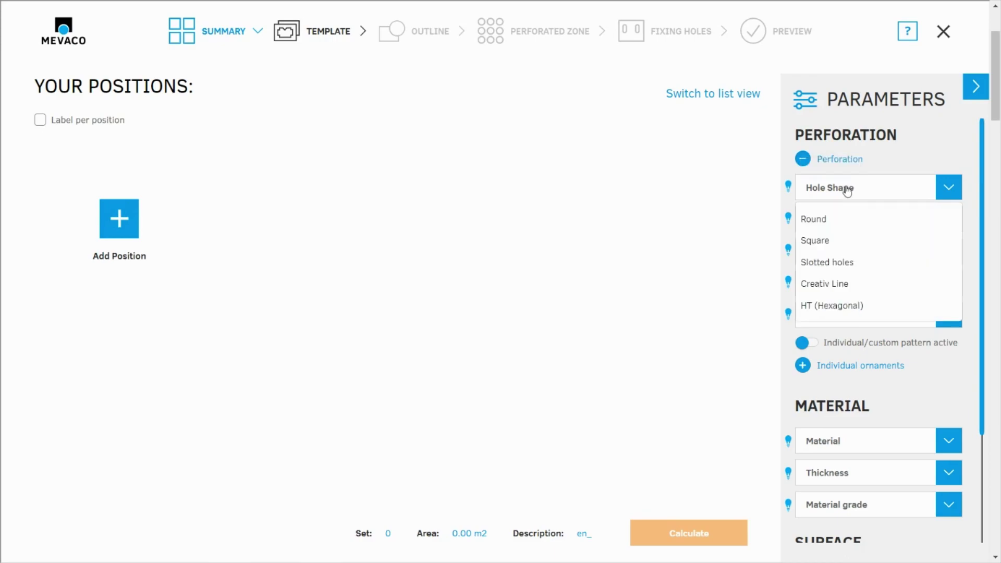
left_click(817, 222)
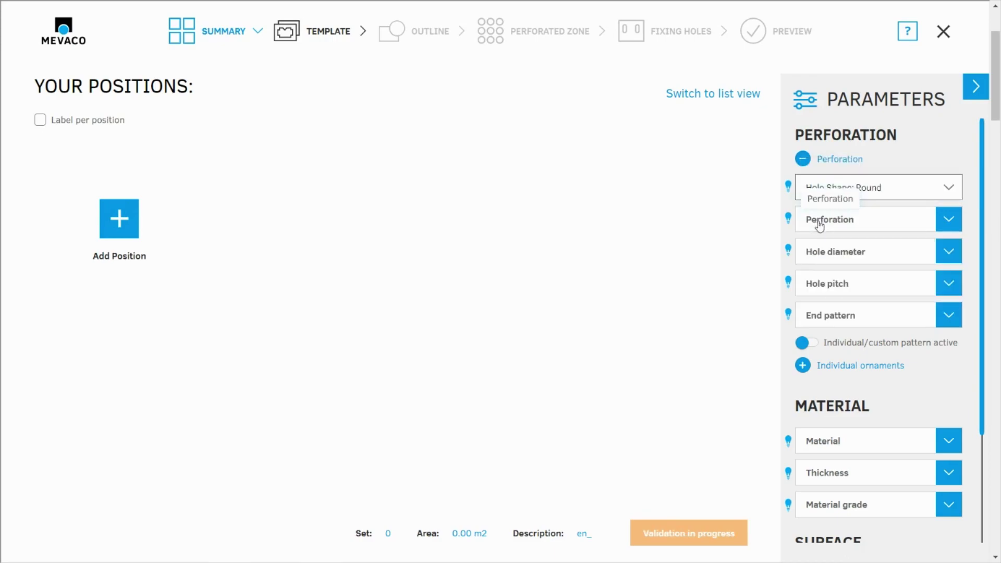
left_click(819, 220)
left_click(856, 254)
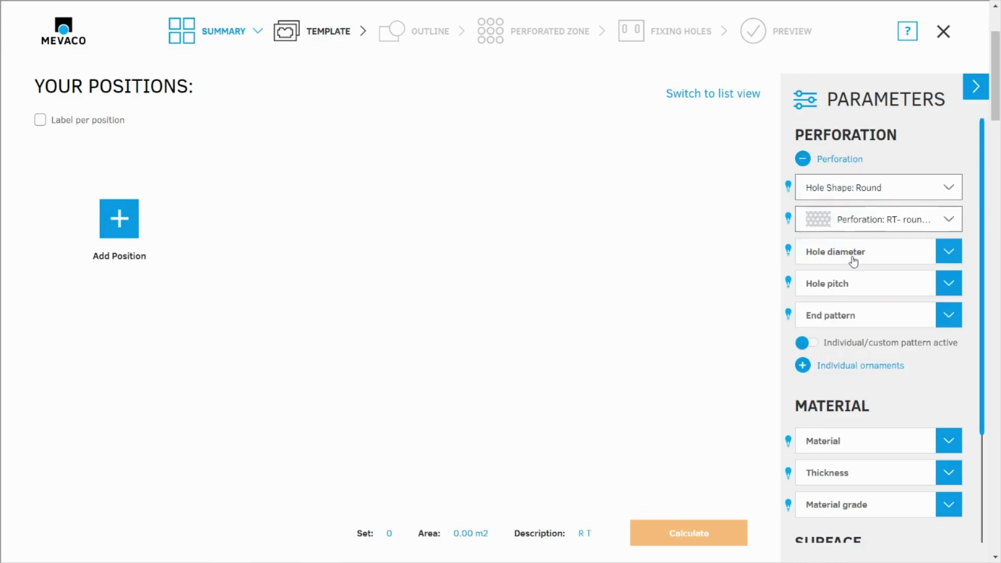
left_click(851, 252)
scroll(875, 371, "down", 3)
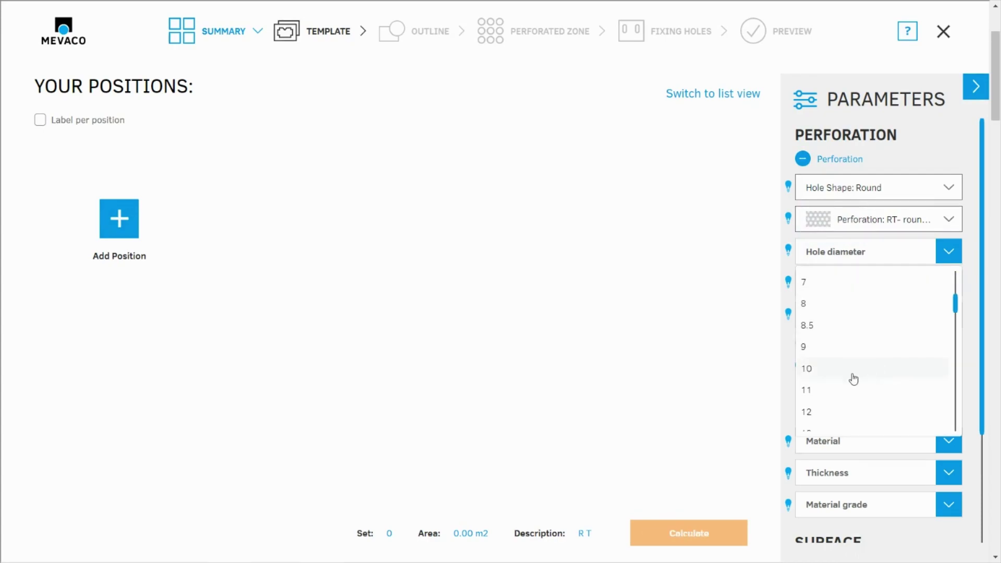
left_click(851, 371)
left_click(851, 289)
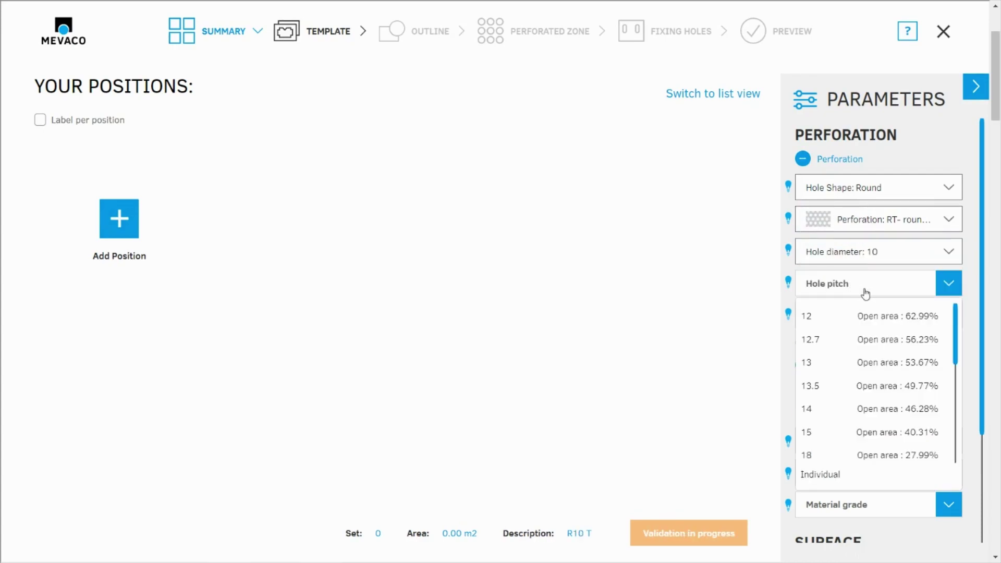
left_click(839, 431)
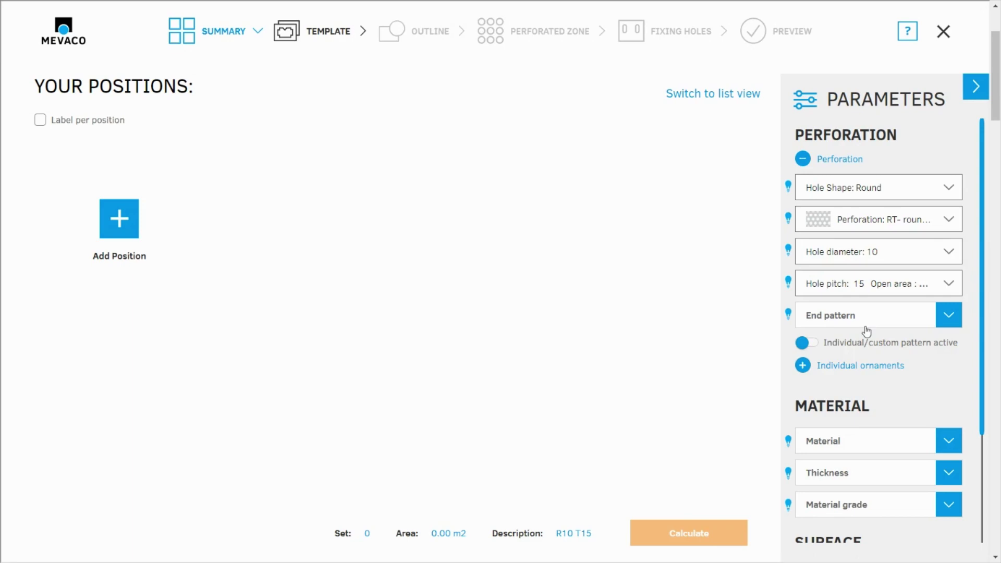
Set a finished pattern ending, steel at 1.5 thickness, and no further surface treatment.
left_click(866, 332)
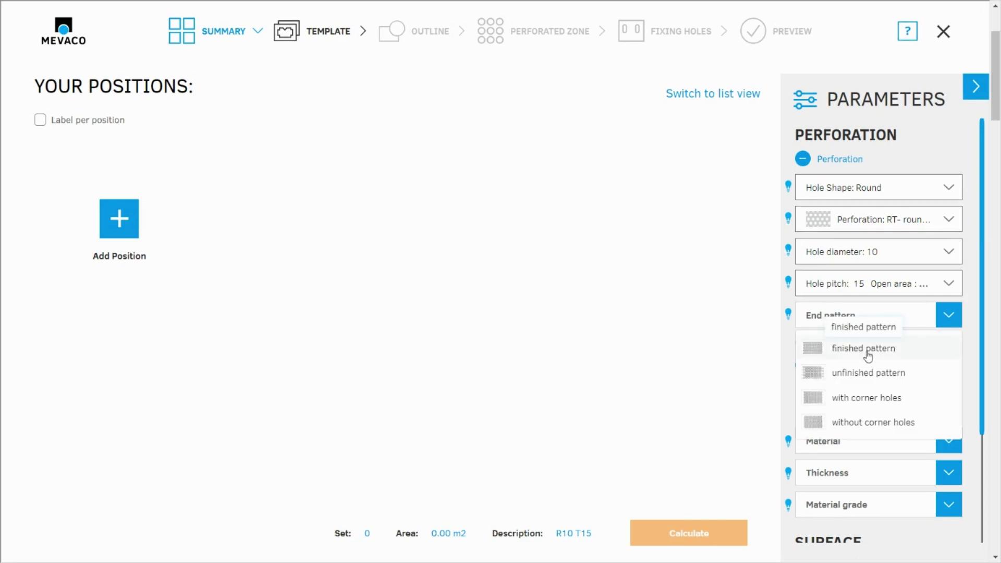
left_click(867, 353)
scroll(908, 442, "down", 2)
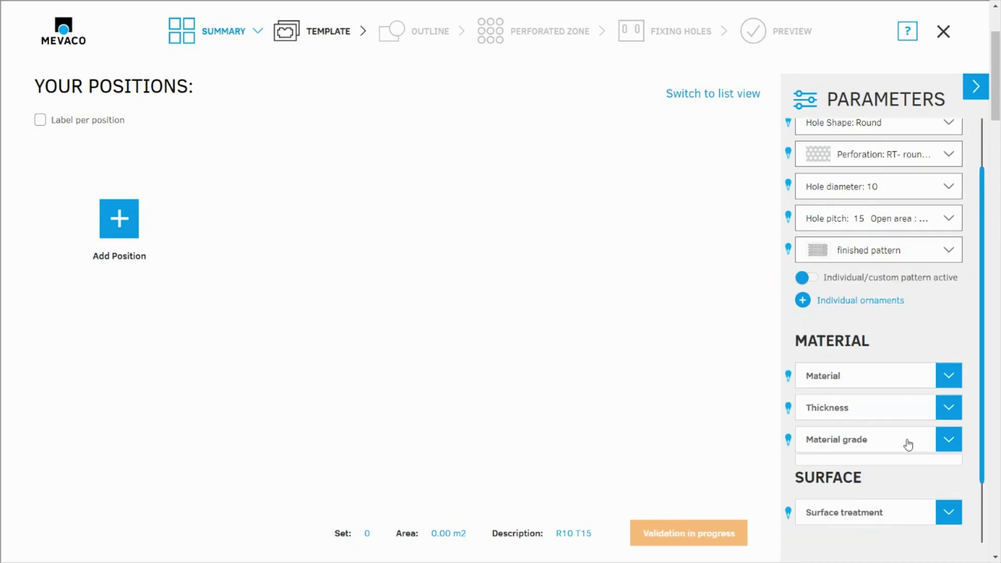
left_click(889, 380)
left_click(840, 407)
left_click(840, 409)
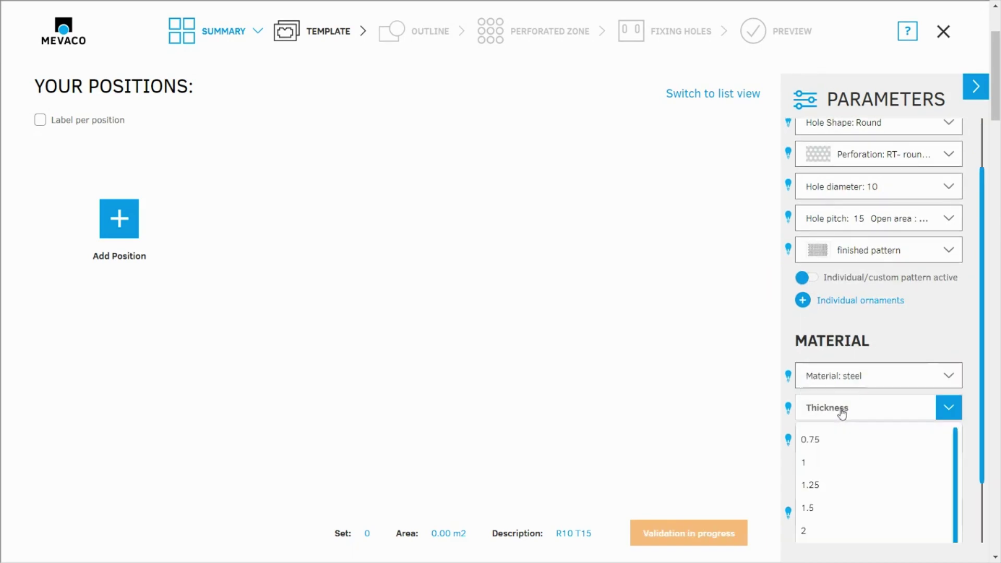
left_click(838, 511)
scroll(866, 401, "down", 2)
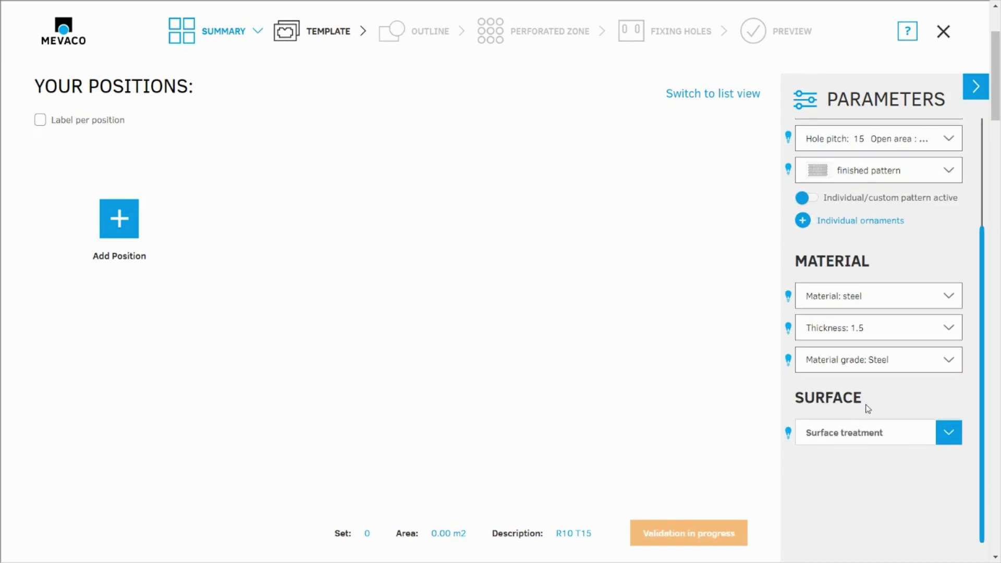
left_click(826, 444)
left_click(830, 463)
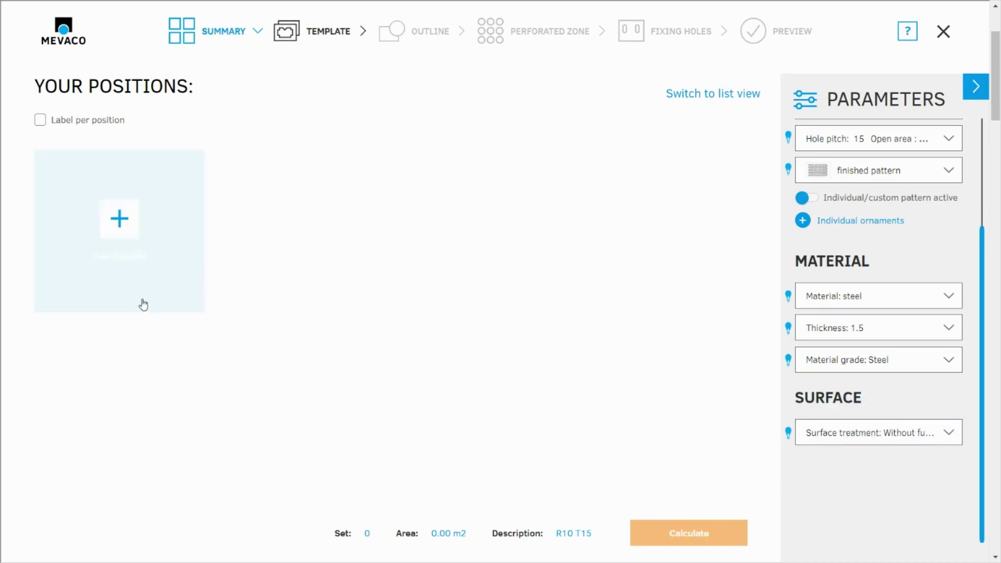
Add a new position, confirm the parameters, set DXF drawing units to mm and choose a file.
left_click(119, 219)
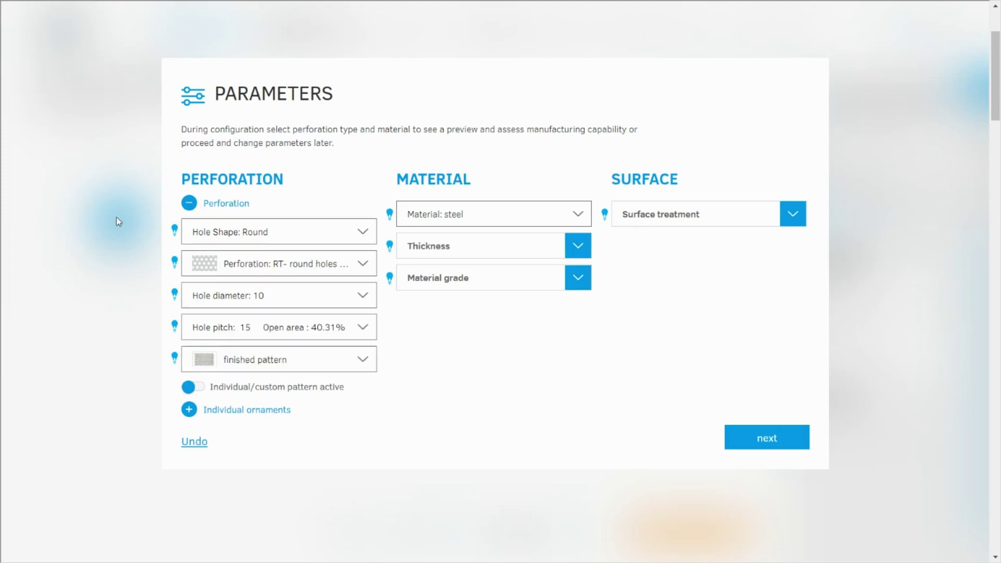
left_click(780, 442)
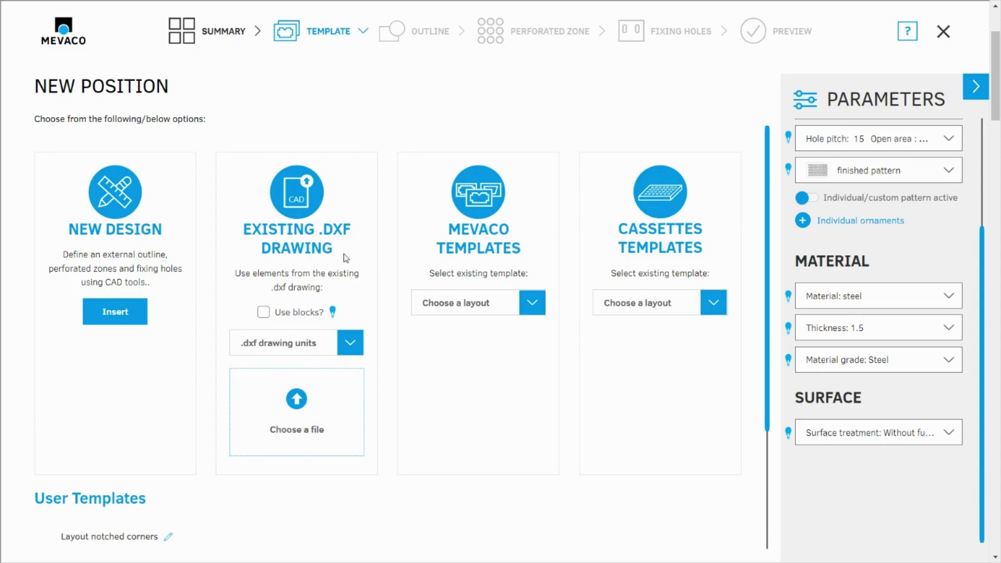
left_click(348, 343)
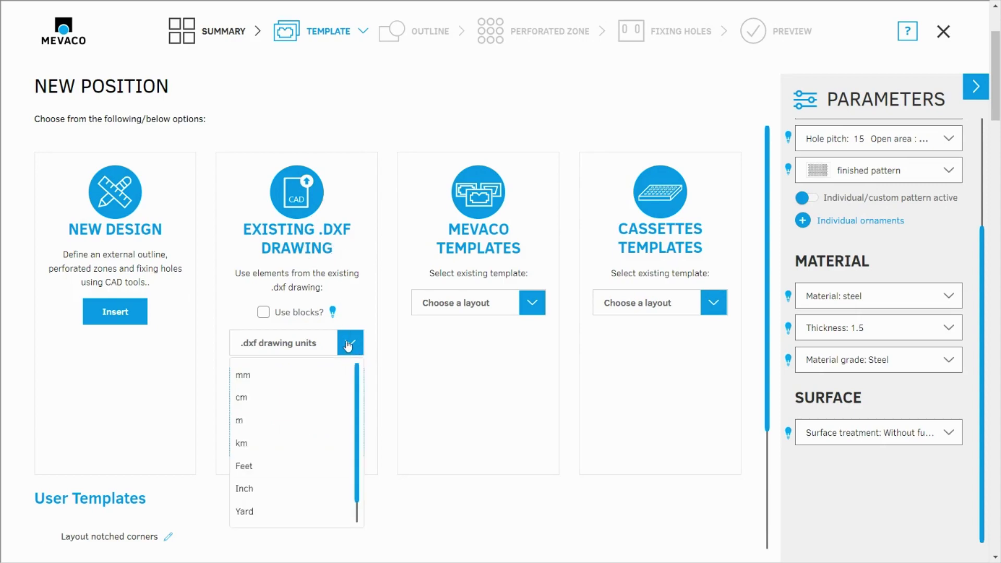
left_click(246, 381)
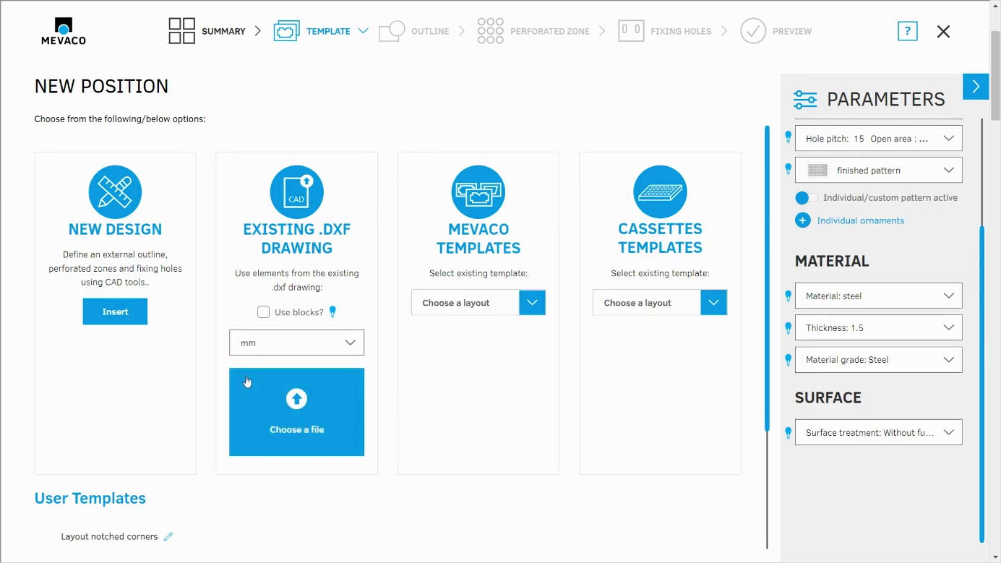
left_click(298, 408)
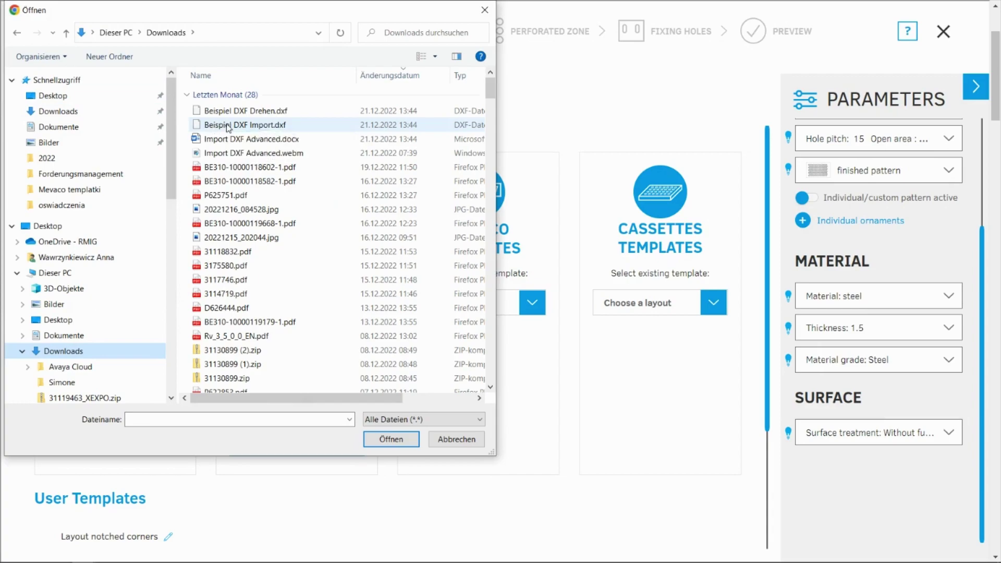
Open Beispiel DXF Import.dxf from the Downloads folder.
left_click(228, 126)
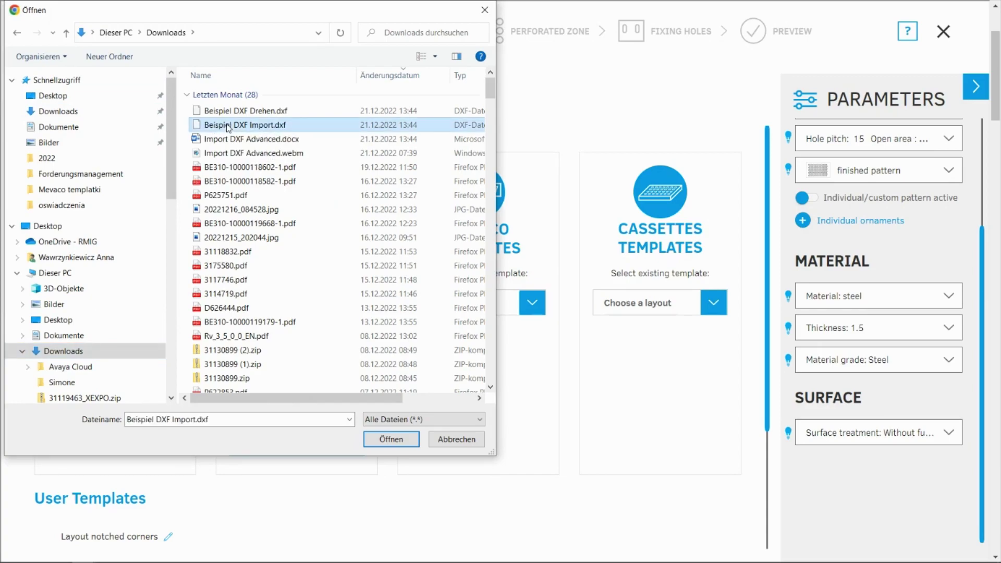
left_click(389, 441)
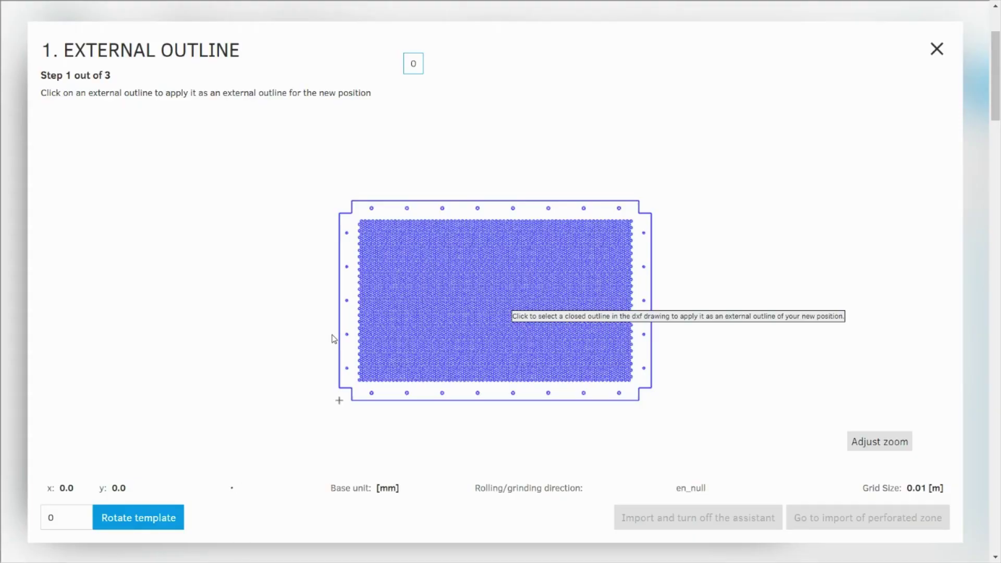
Zoom in, select the plate's outer contour as the external outline, and continue.
left_click(440, 326)
left_click(435, 321)
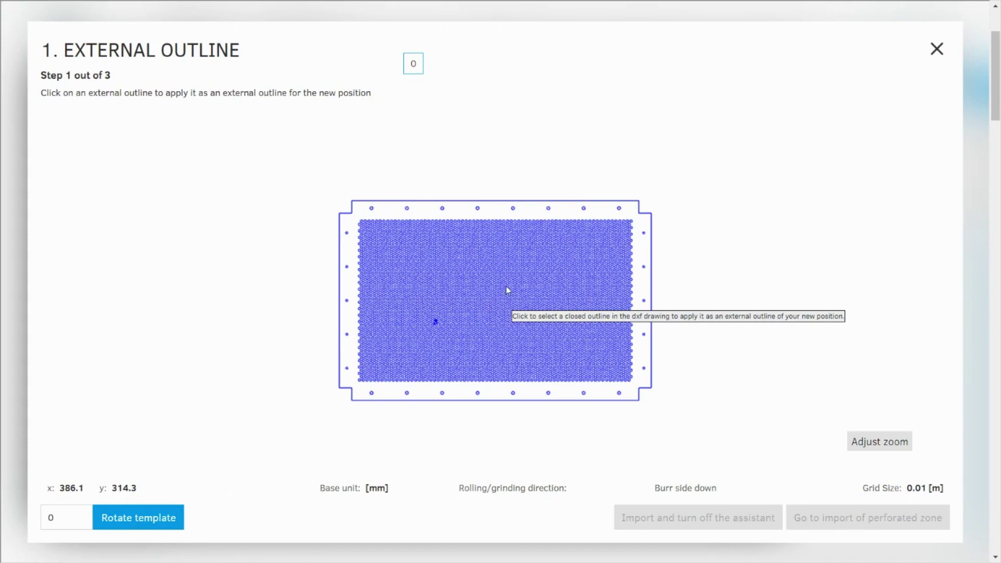
scroll(506, 290, "up", 2)
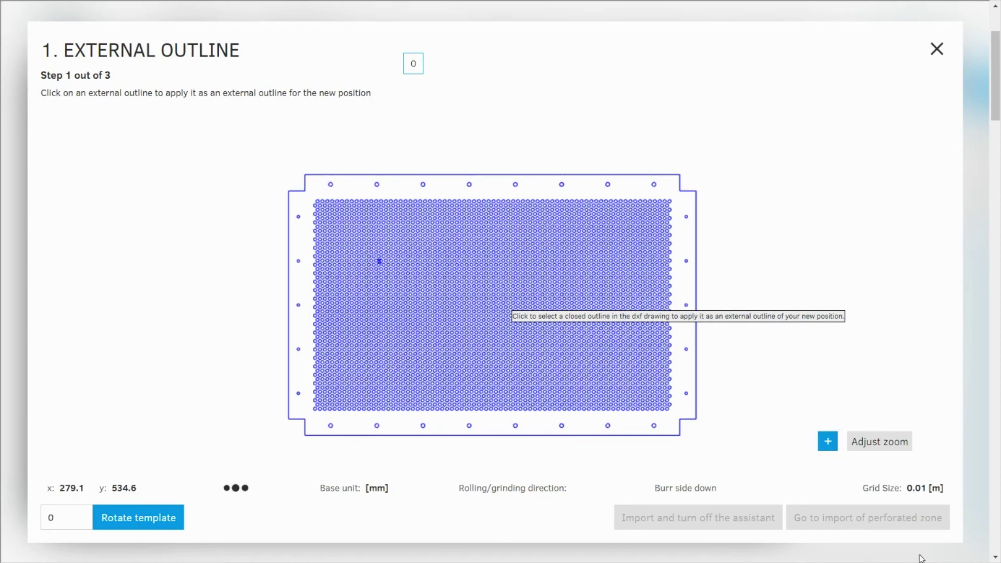
left_click(618, 267)
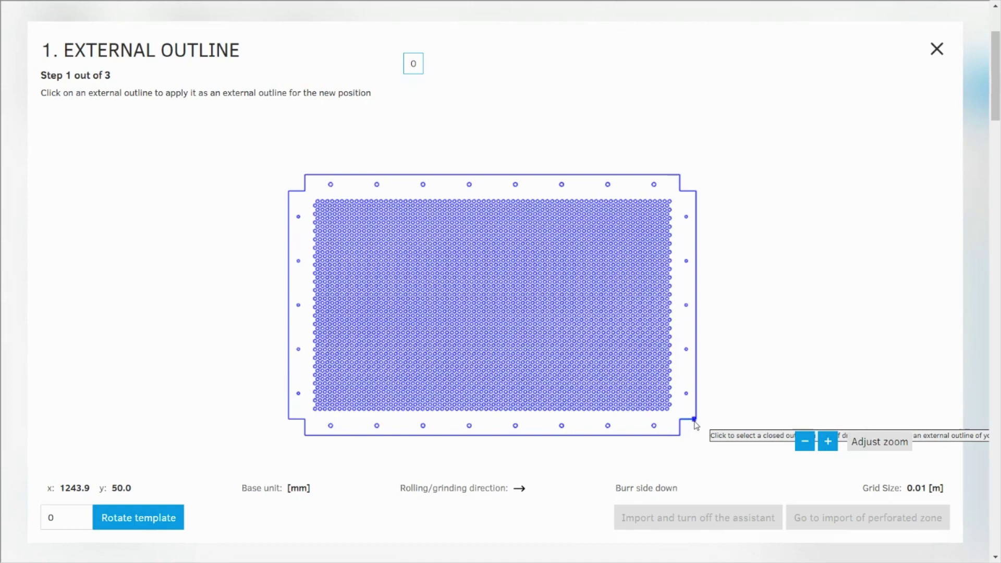
left_click(693, 419)
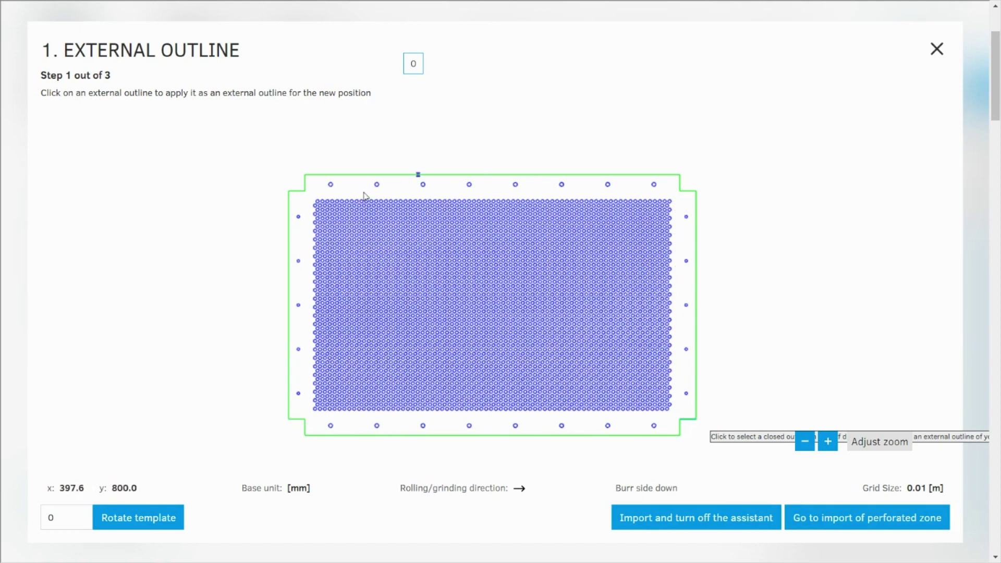
left_click(832, 522)
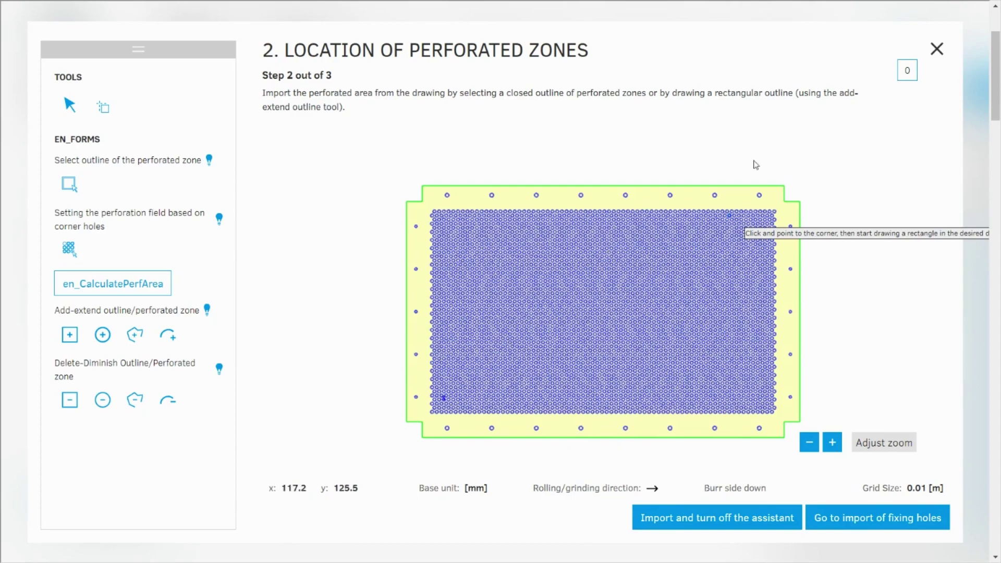
Switch to corner-hole mode and pick the upper-right perforation hole.
scroll(811, 189, "up", 1)
scroll(789, 205, "up", 4)
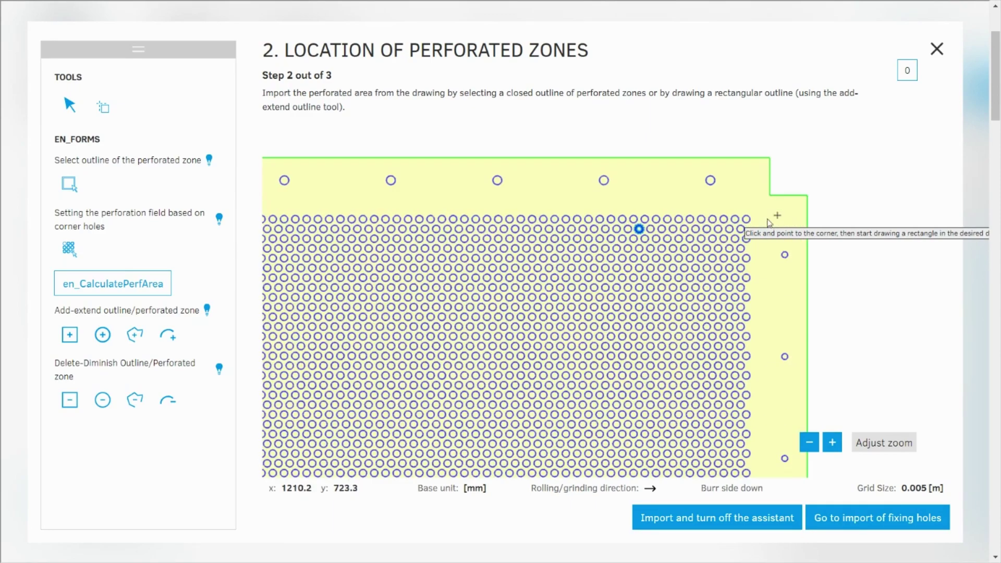
scroll(756, 221, "up", 2)
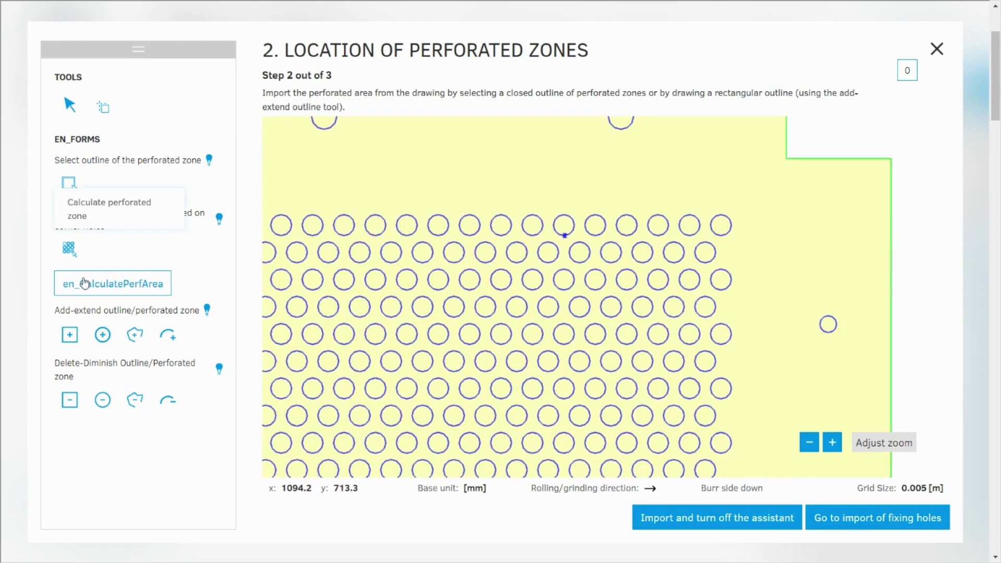
left_click(70, 249)
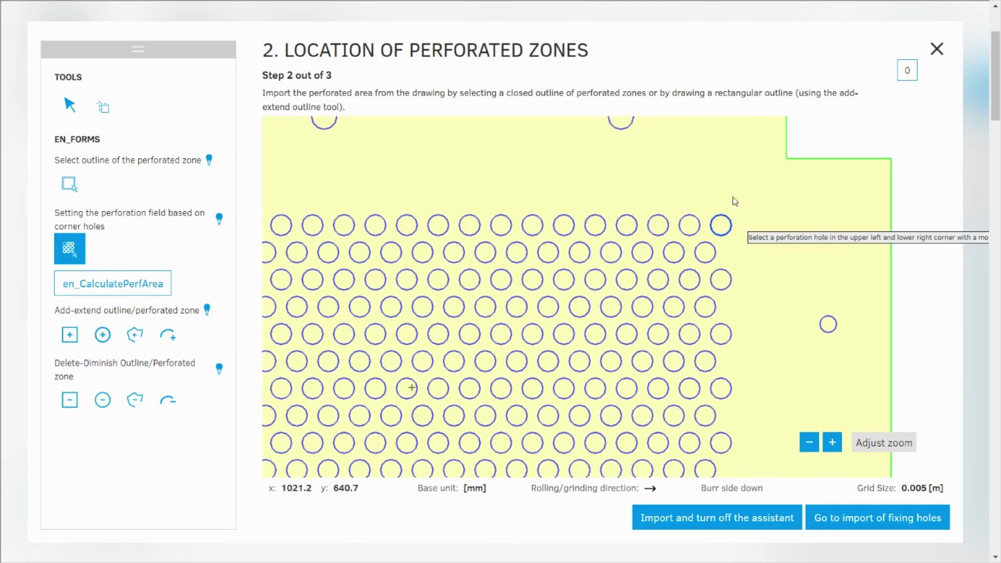
scroll(731, 220, "up", 1)
scroll(730, 219, "up", 1)
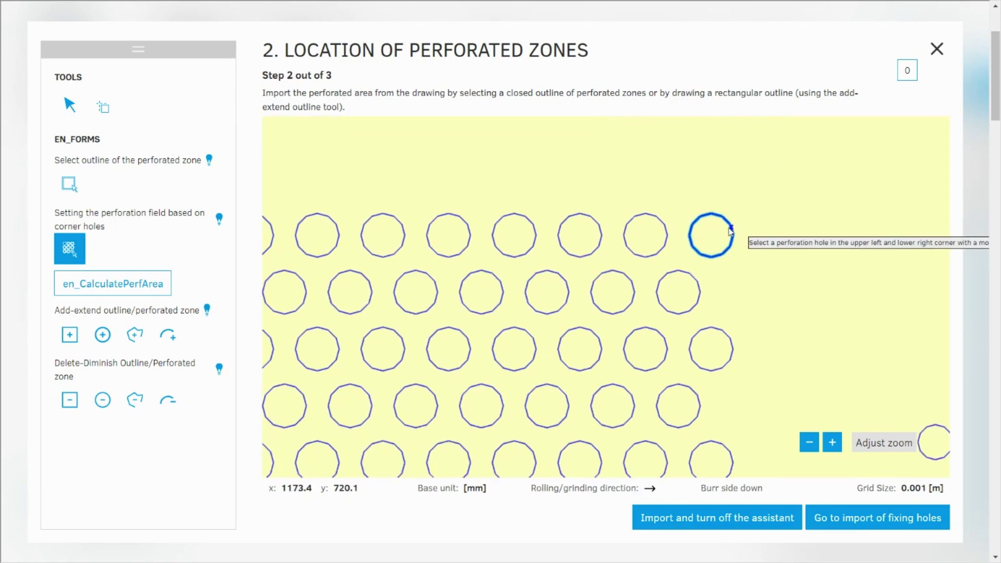
left_click(731, 229)
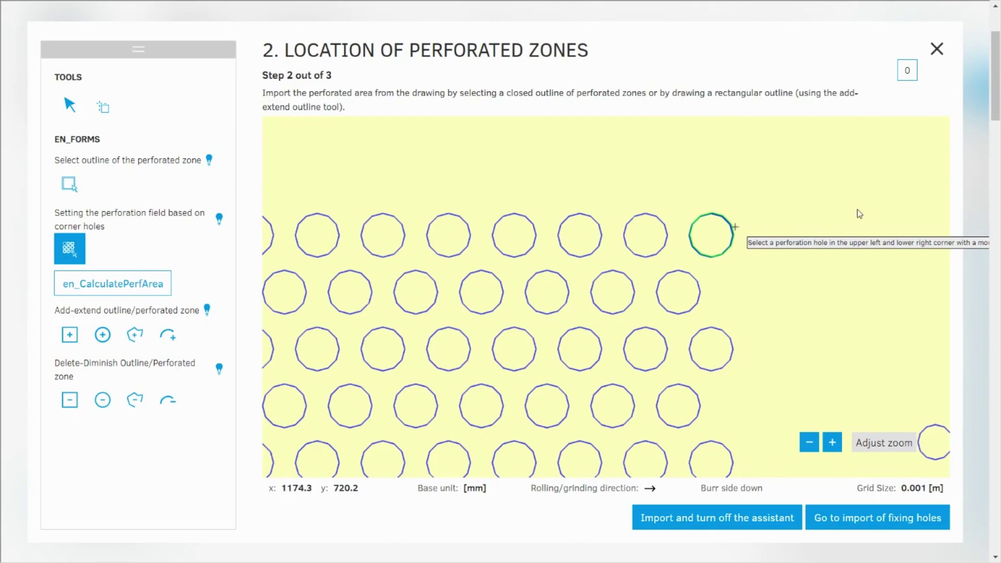
Calculate the perforated zone from the chosen corner holes, covering the central hole grid.
scroll(794, 200, "down", 6)
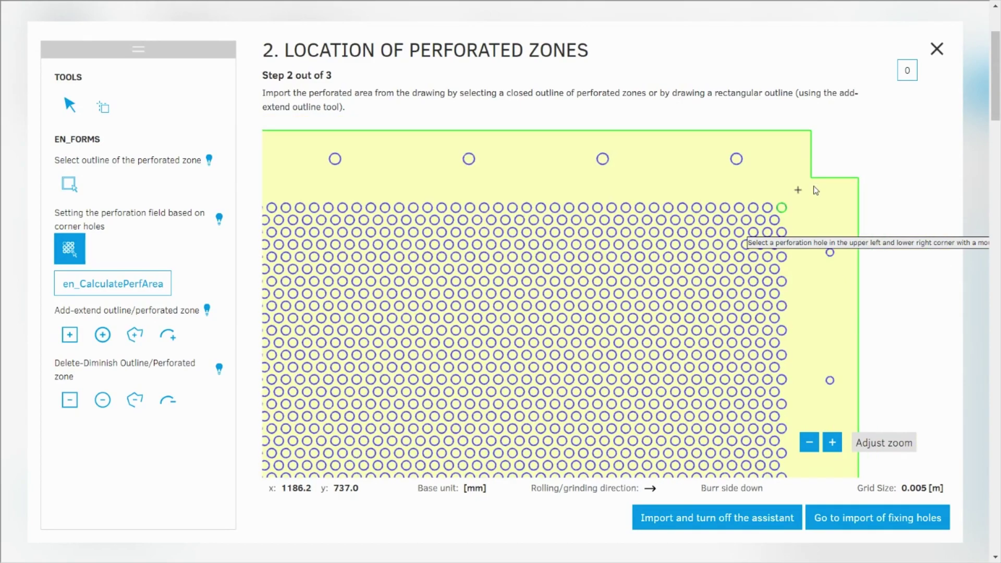
scroll(815, 191, "down", 3)
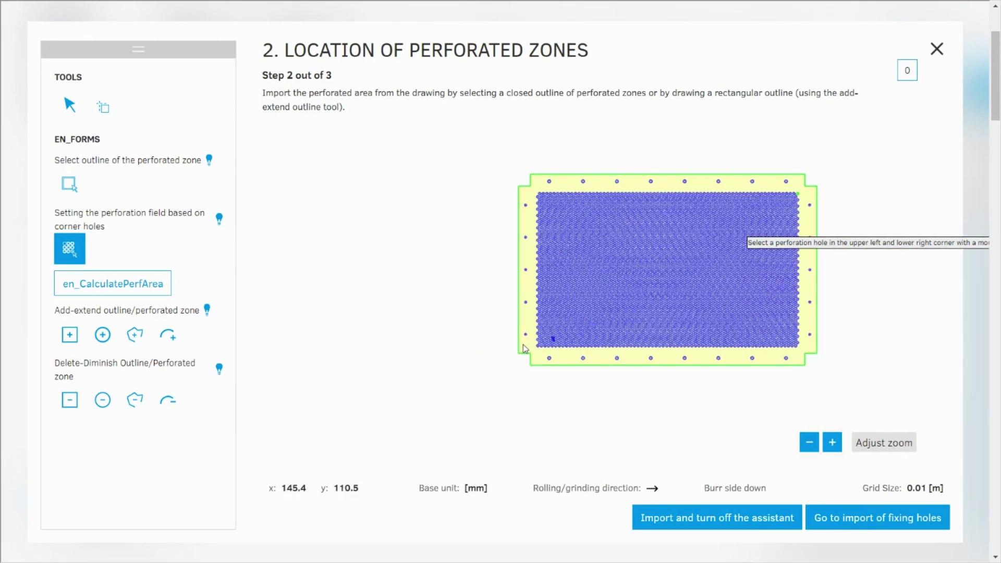
scroll(525, 348, "up", 5)
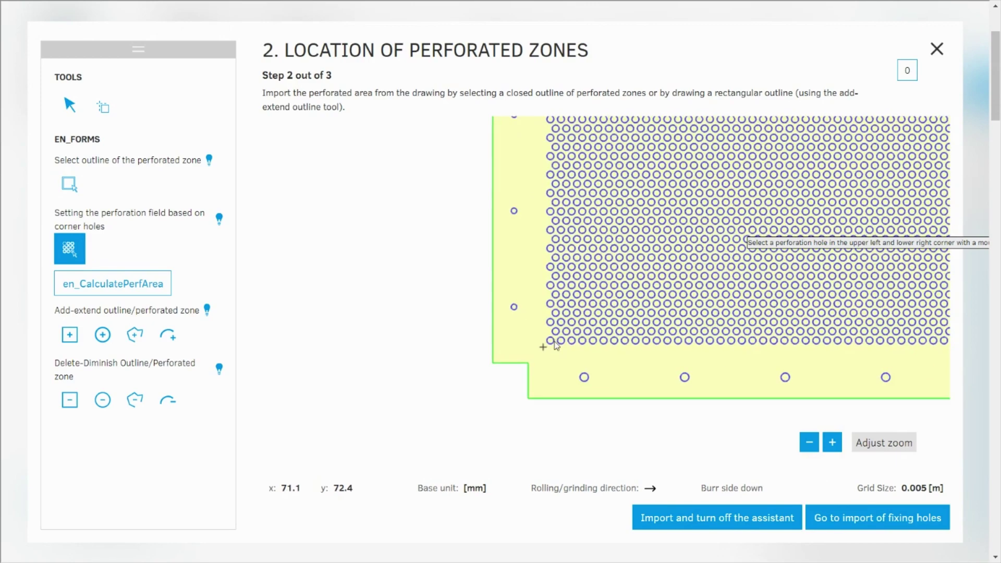
scroll(555, 345, "up", 5)
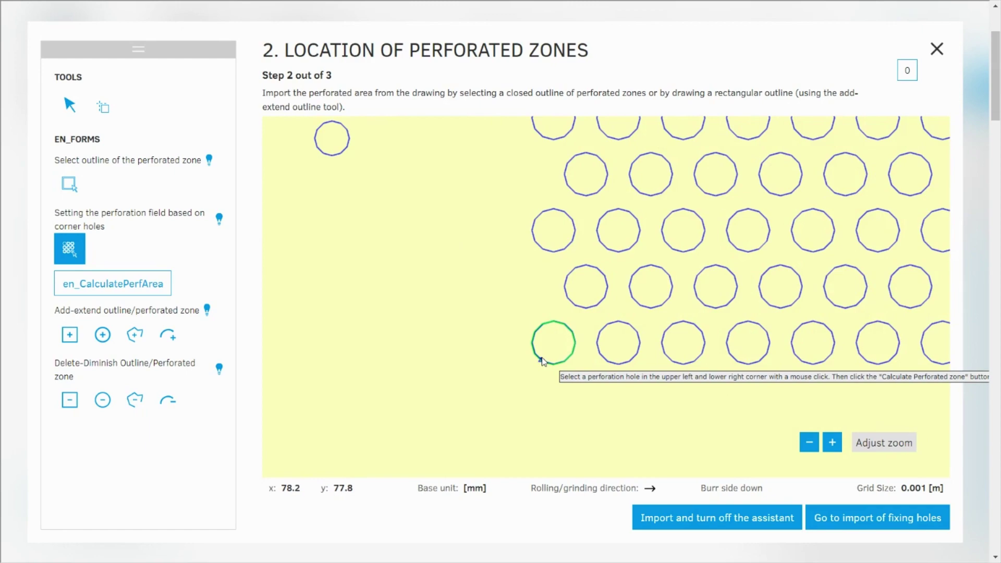
scroll(416, 328, "down", 5)
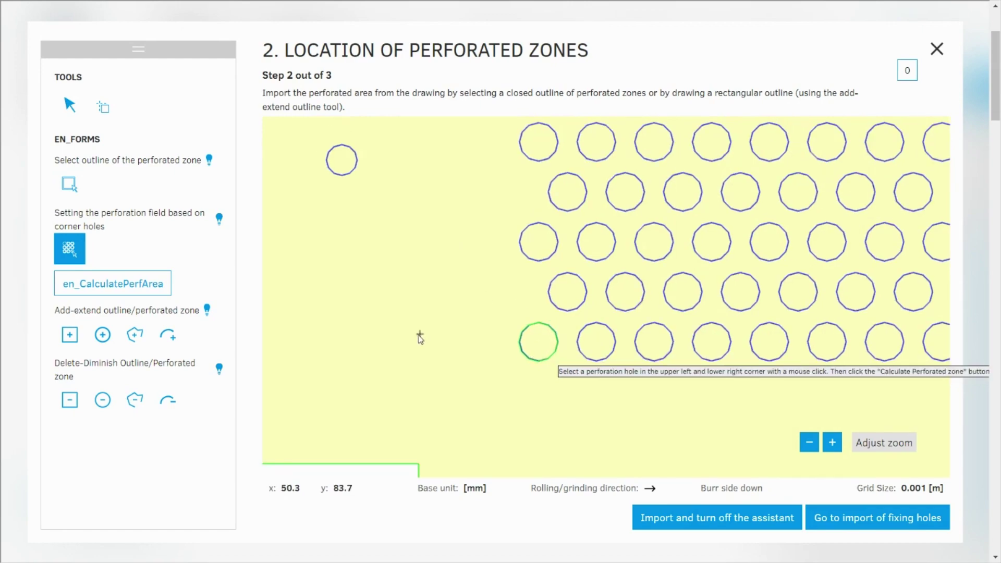
scroll(413, 327, "down", 2)
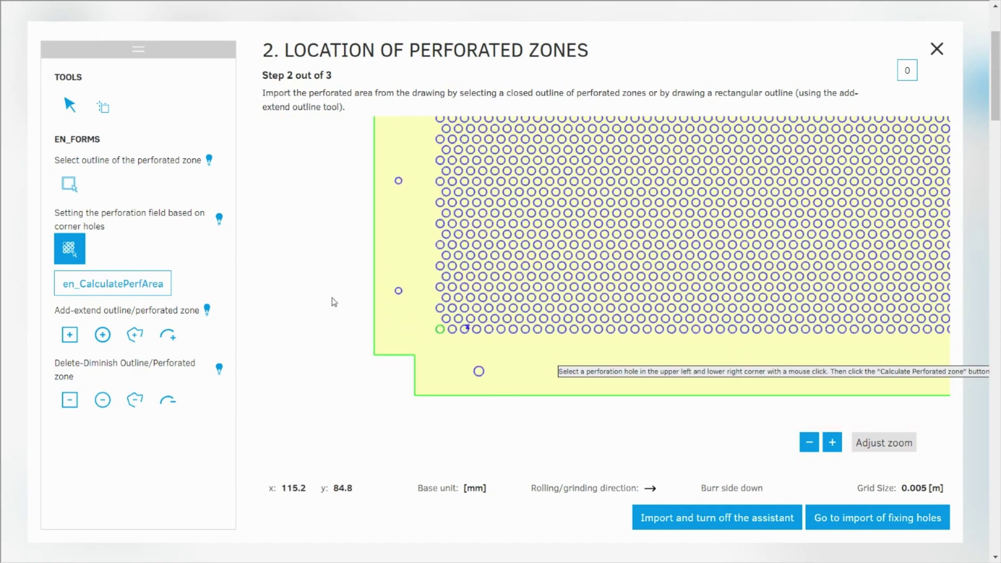
left_click(104, 289)
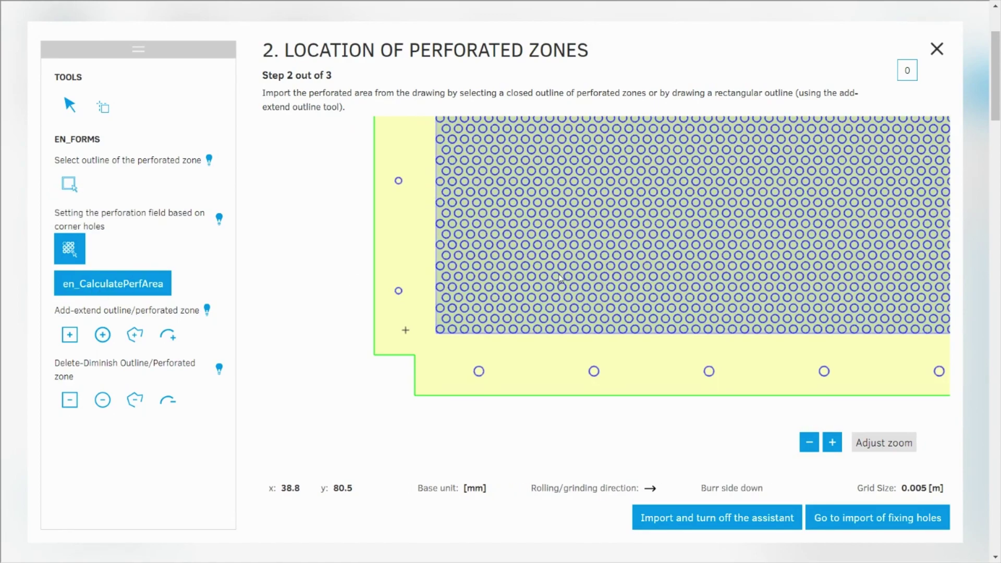
scroll(440, 365, "down", 5)
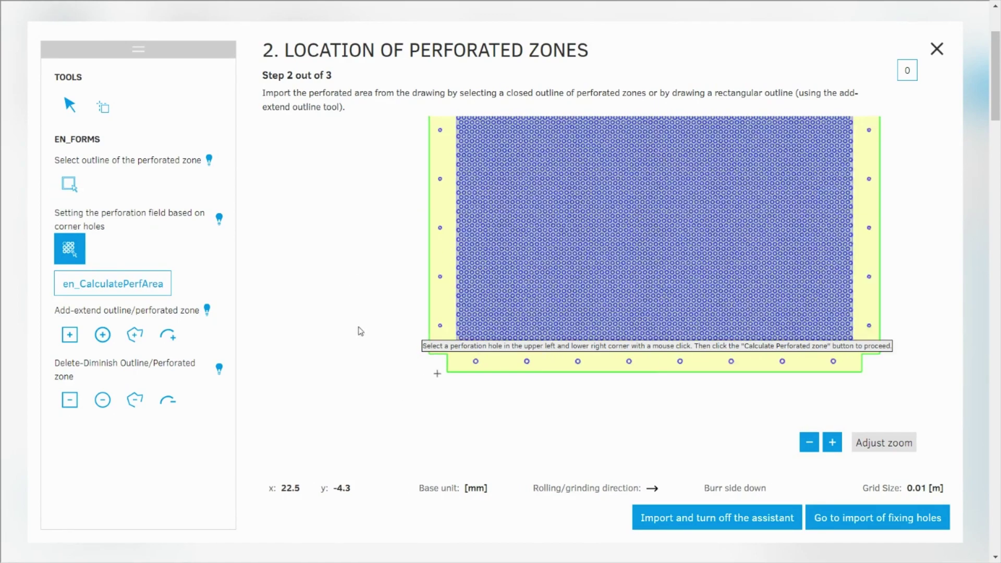
scroll(440, 233, "down", 2)
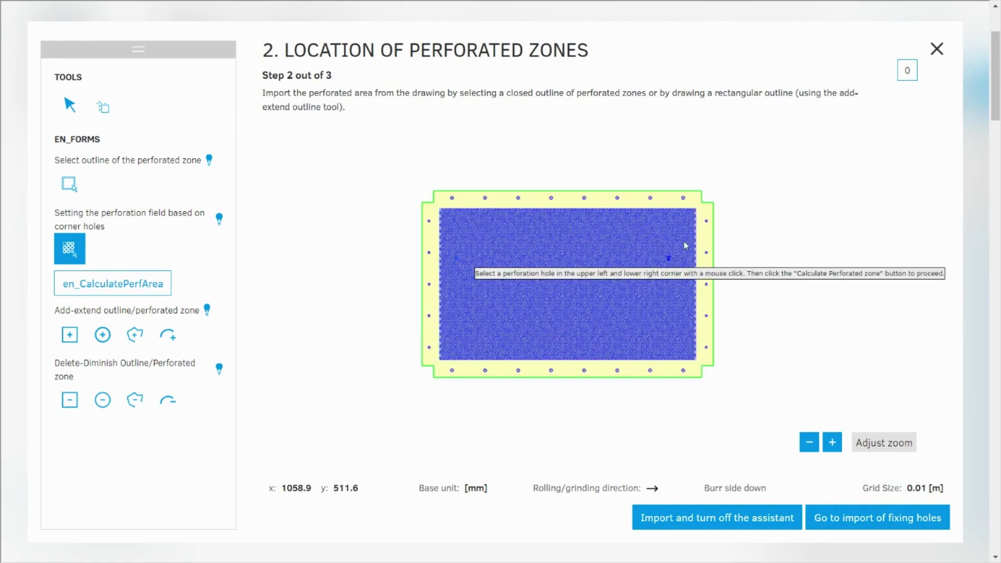
scroll(691, 228, "up", 1)
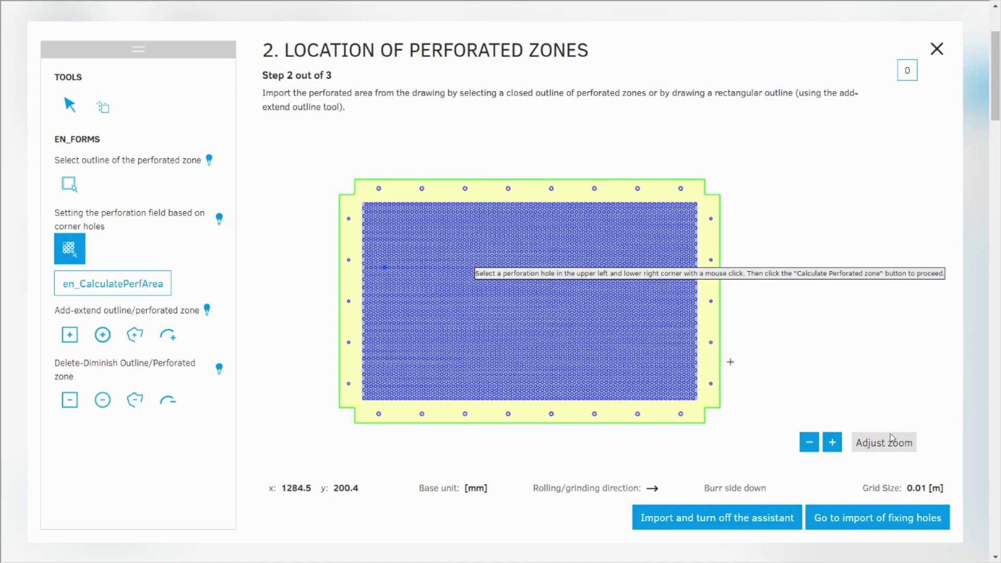
Move to the fixing-holes step and set the hole type Round with size 12.
left_click(877, 521)
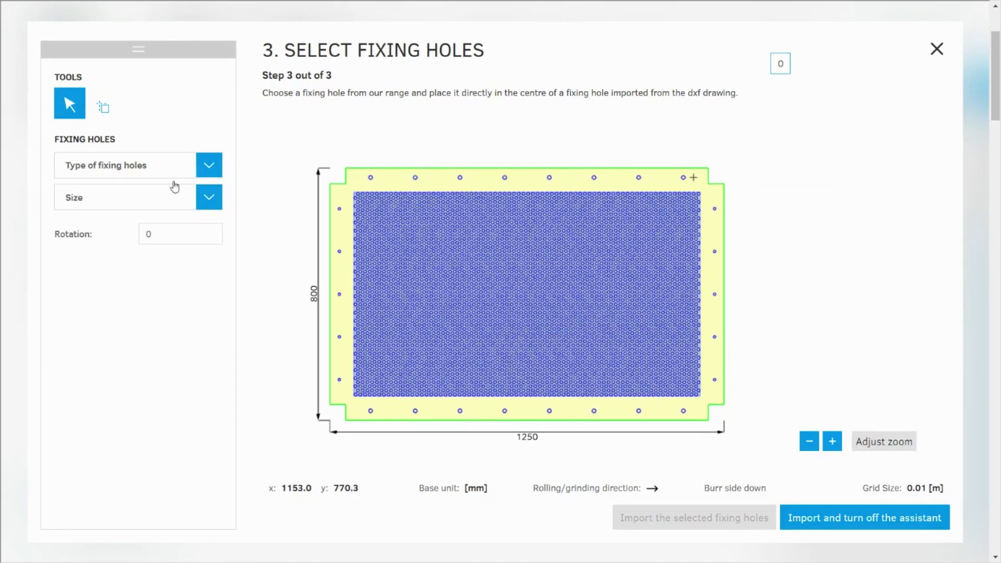
left_click(211, 168)
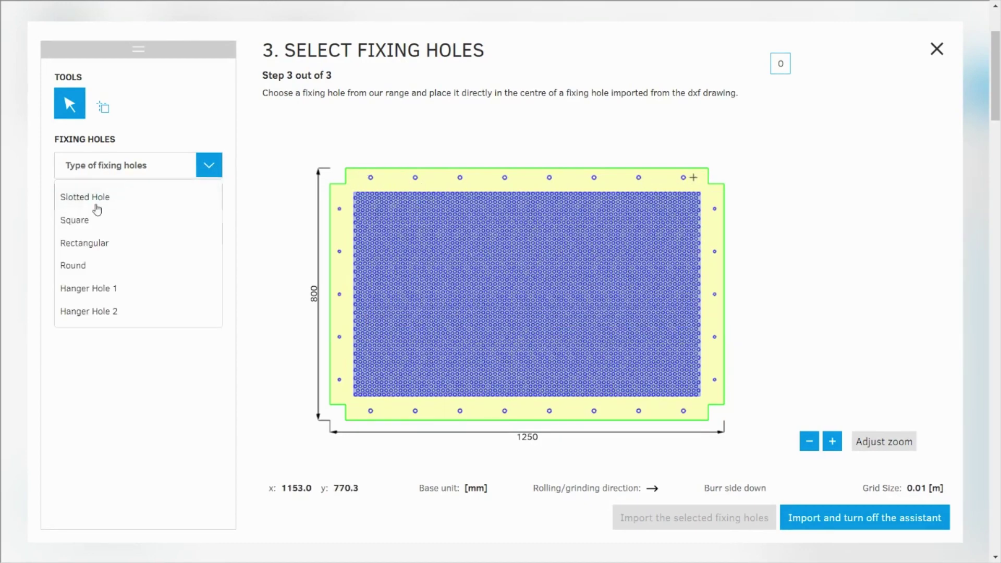
left_click_drag(73, 265, 96, 237)
left_click(99, 211)
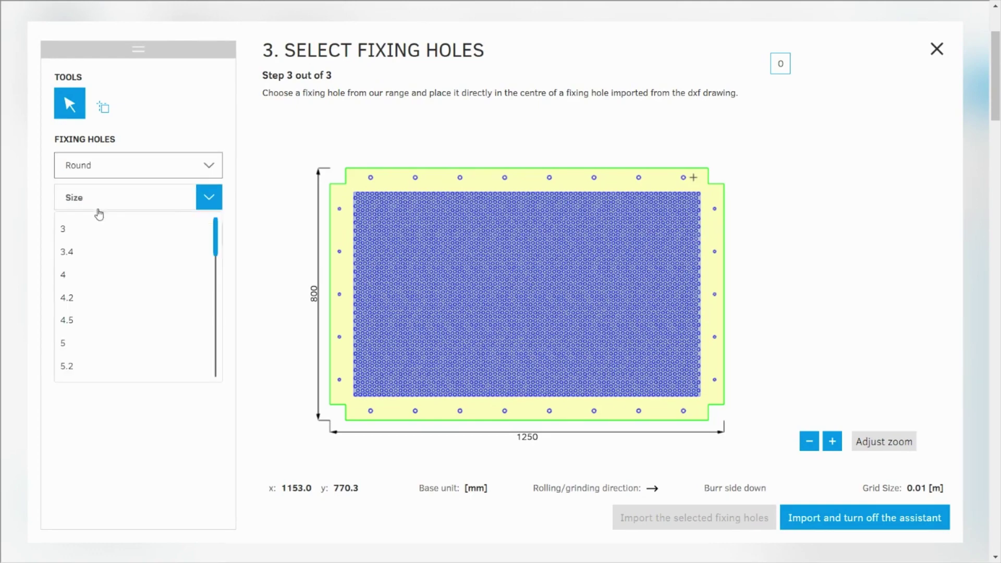
scroll(78, 352, "down", 5)
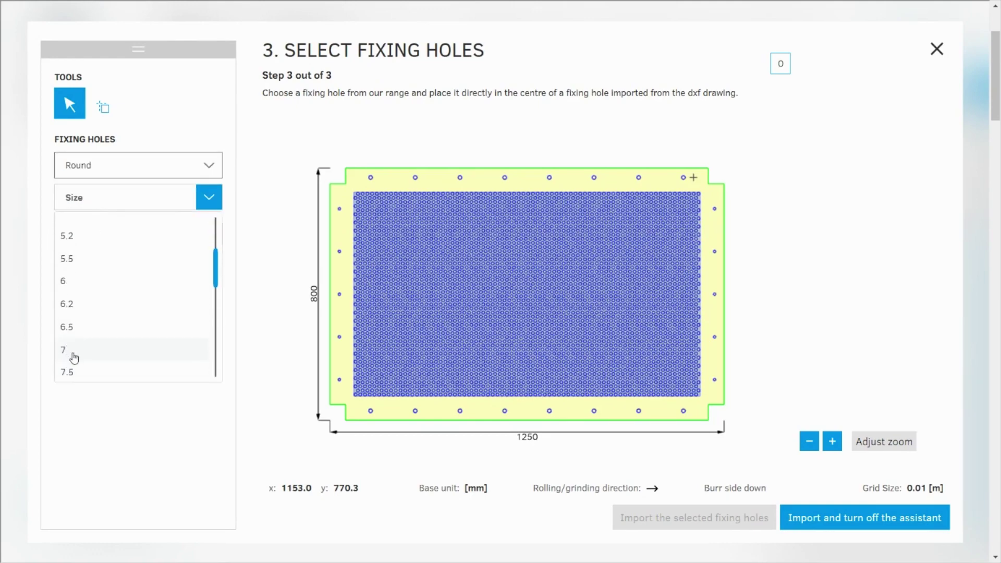
scroll(75, 356, "down", 3)
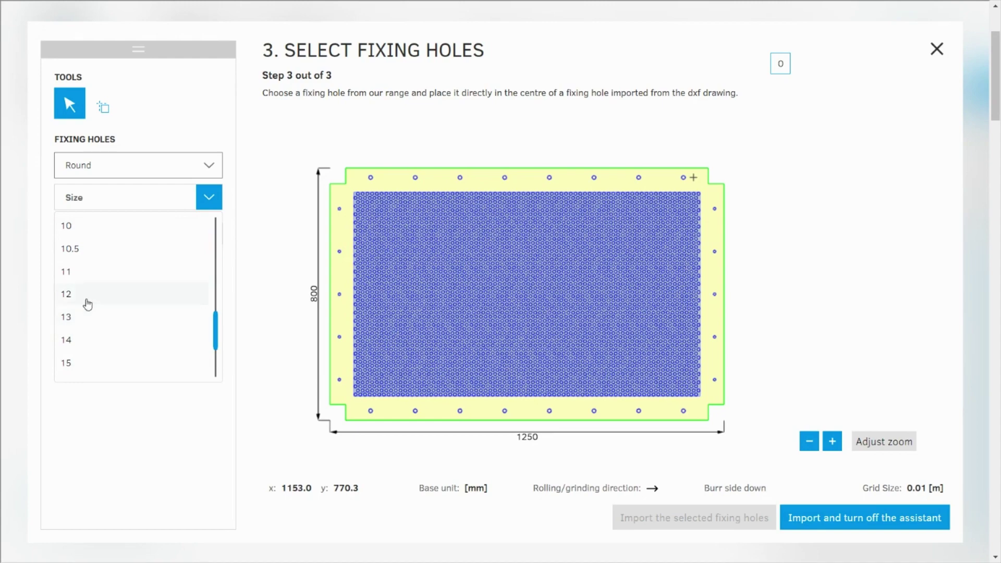
left_click(66, 294)
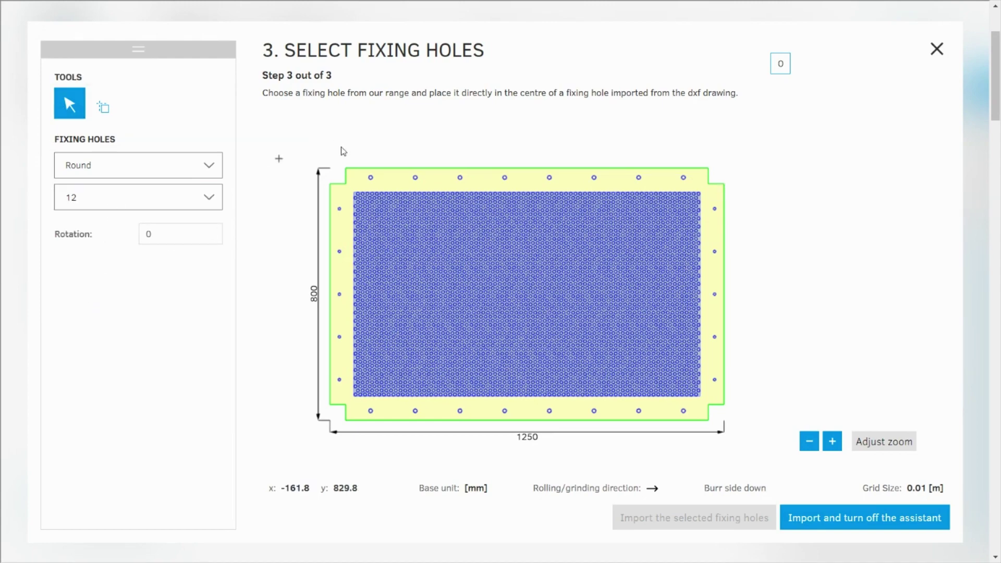
Box-select and import the top-edge and bottom-edge fixing holes.
left_click_drag(342, 142, 708, 184)
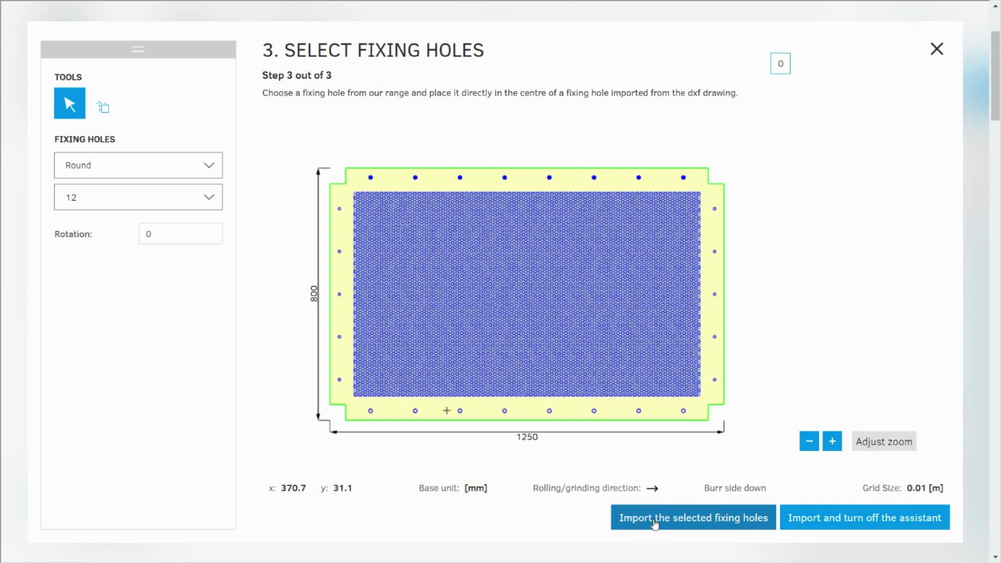
left_click(653, 518)
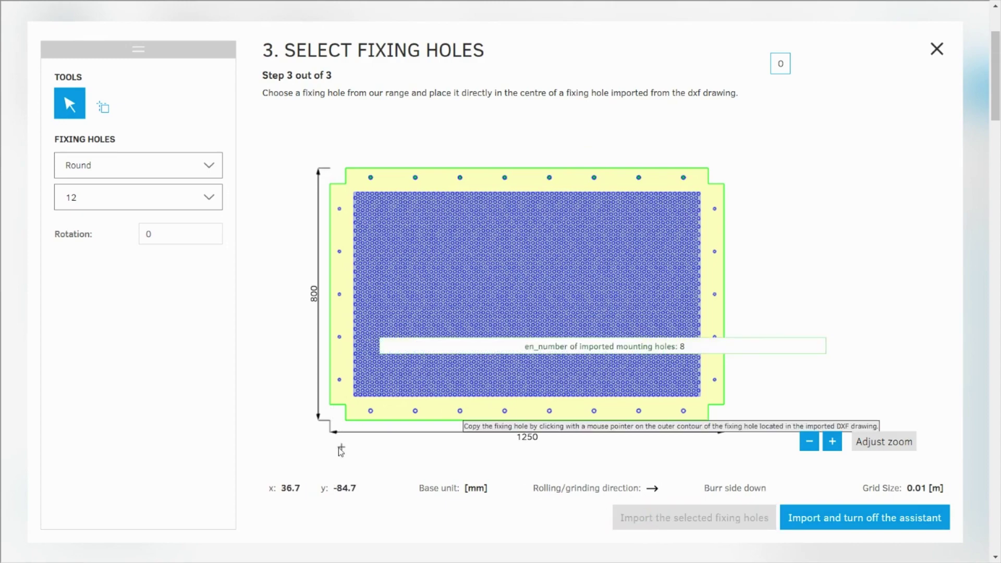
left_click_drag(339, 454, 699, 407)
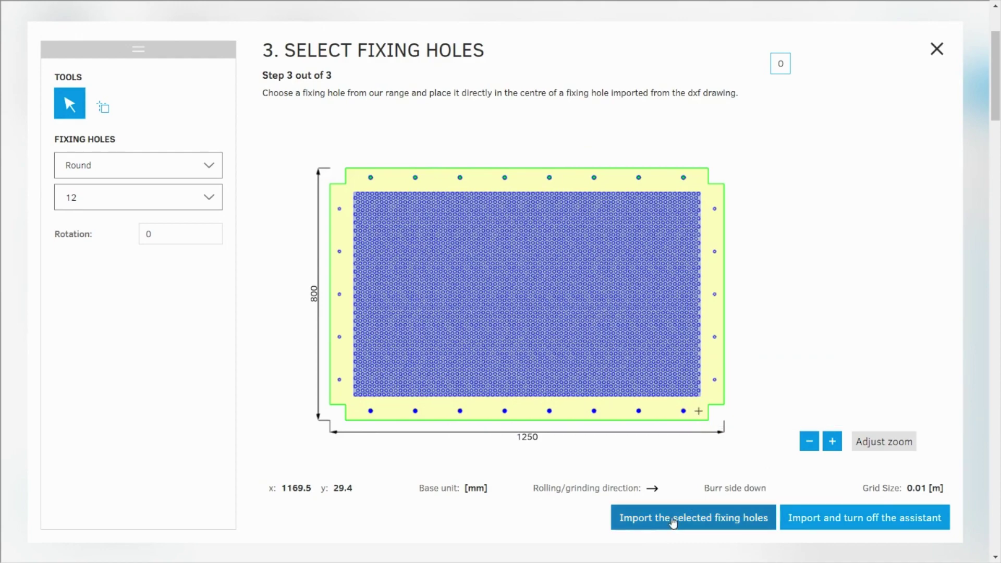
left_click(644, 517)
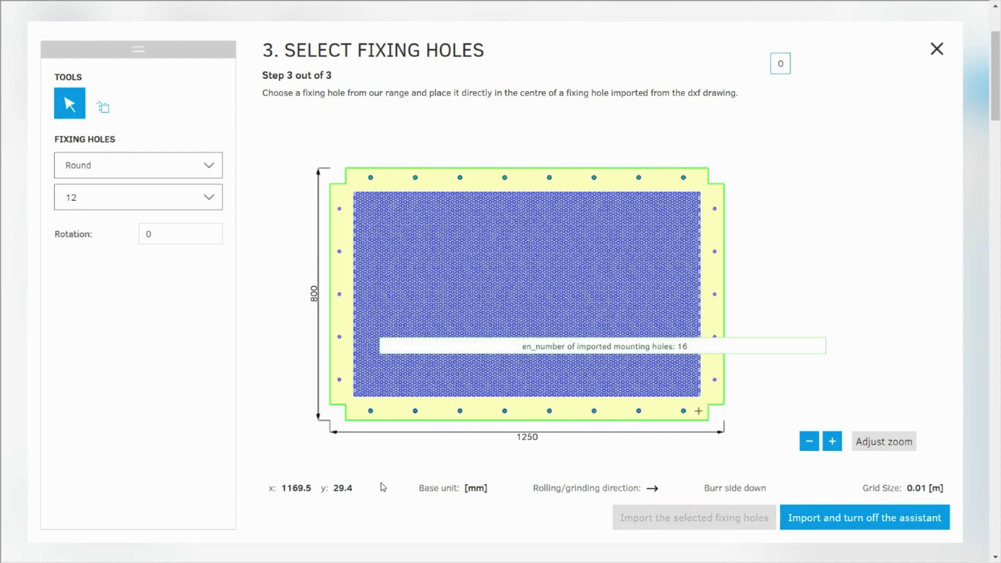
left_click(71, 198)
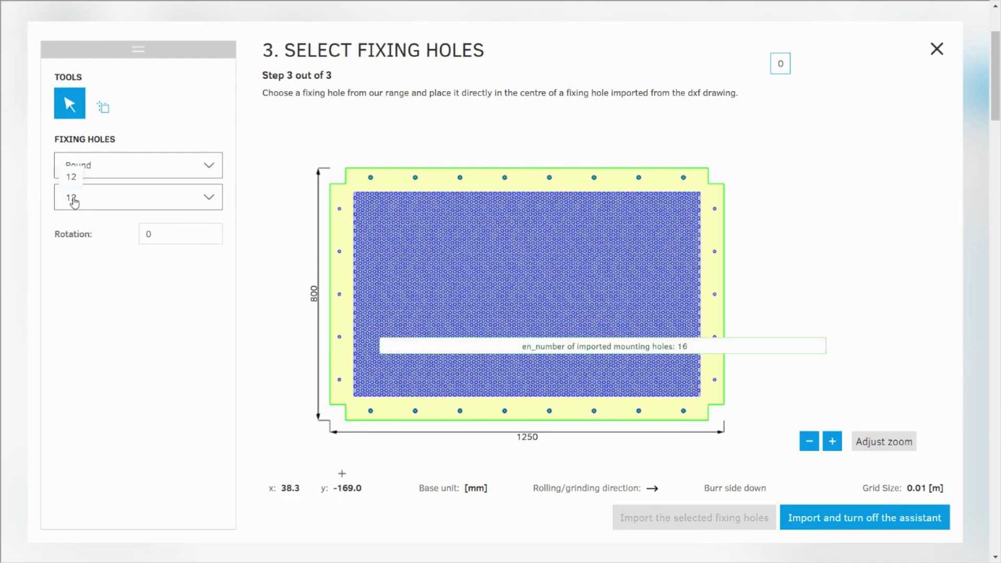
Change the fixing hole size to 8 and import the left-edge holes.
scroll(112, 287, "up", 5)
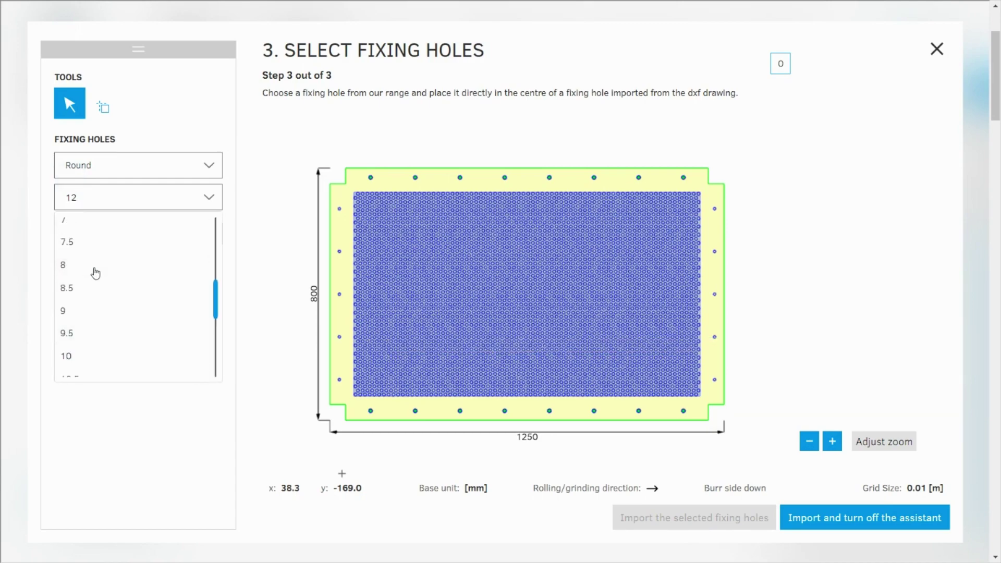
left_click(63, 265)
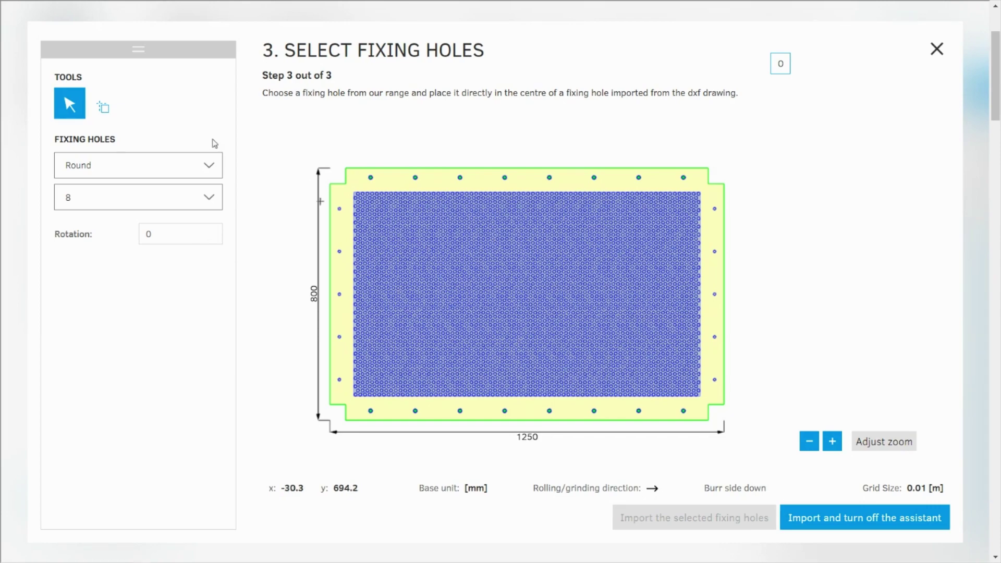
left_click(70, 103)
left_click_drag(281, 157, 347, 409)
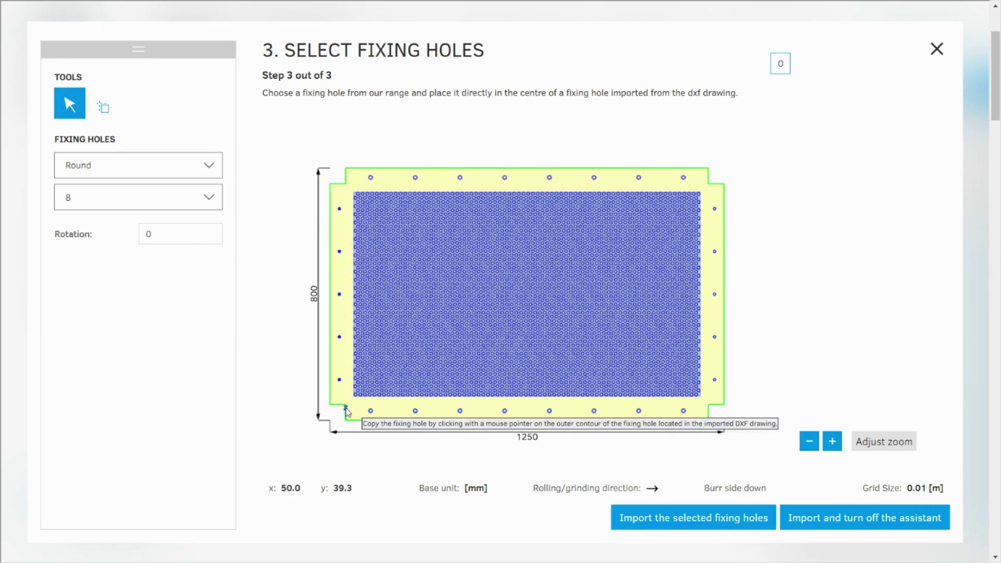
left_click(641, 523)
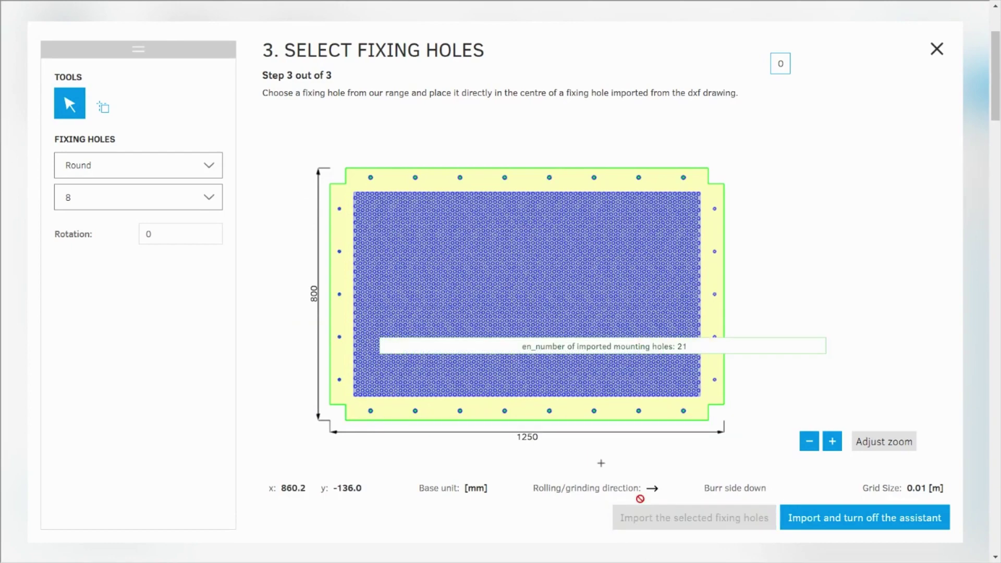
Box-select and import the five right-edge fixing holes, reaching 26 in total.
scroll(765, 270, "up", 3)
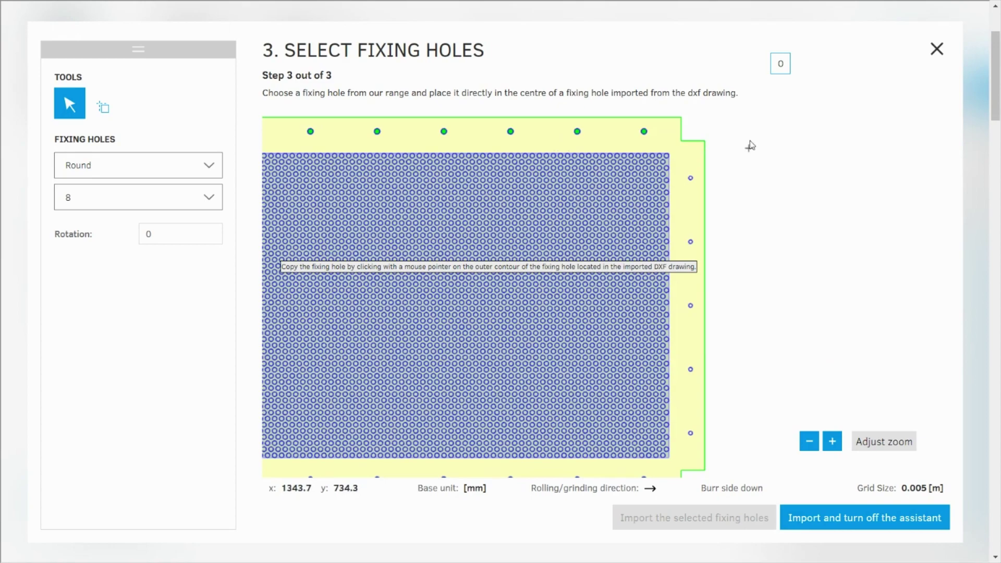
left_click_drag(718, 220, 684, 451)
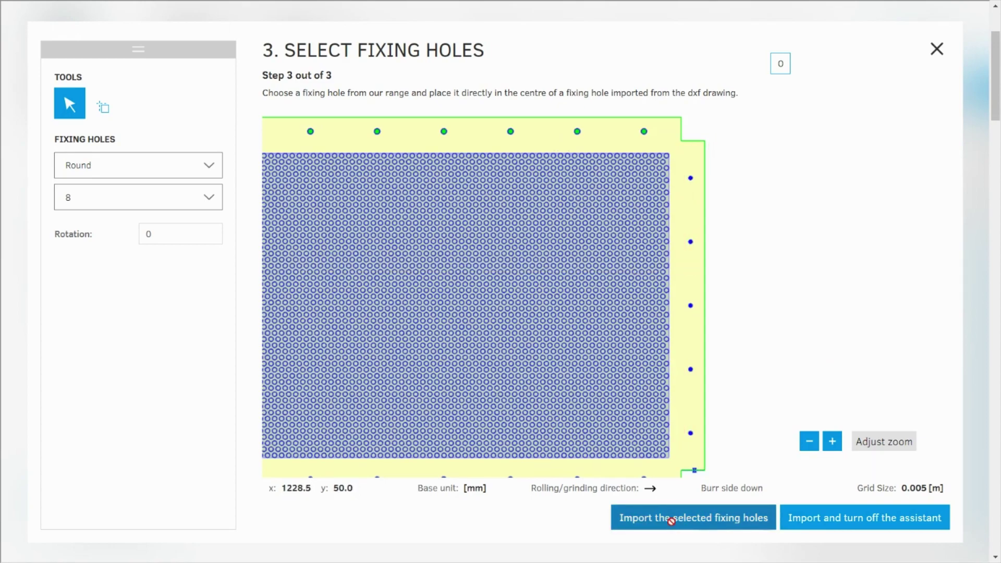
left_click(671, 518)
scroll(805, 197, "down", 3)
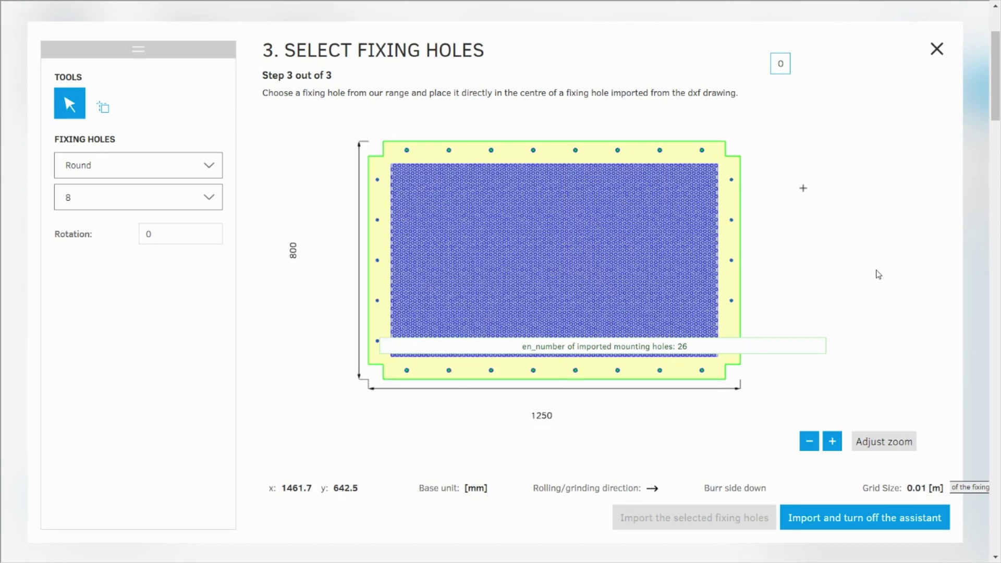
scroll(363, 181, "up", 3)
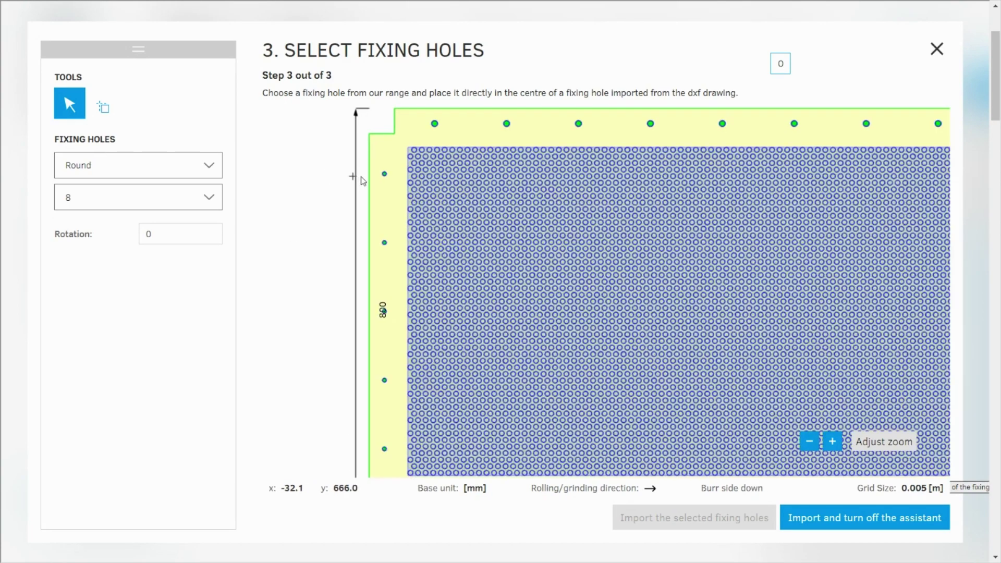
scroll(363, 181, "up", 3)
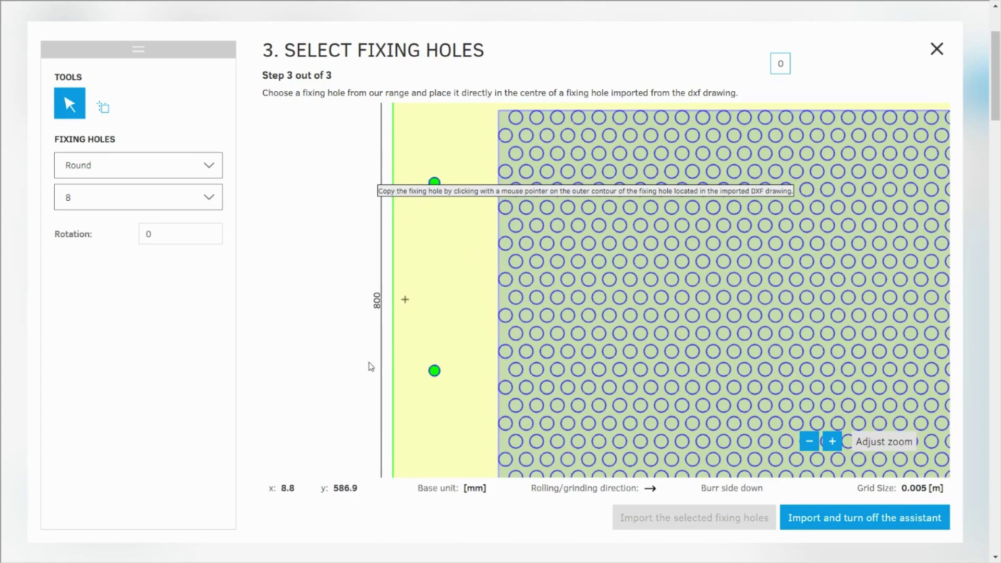
scroll(337, 263, "down", 5)
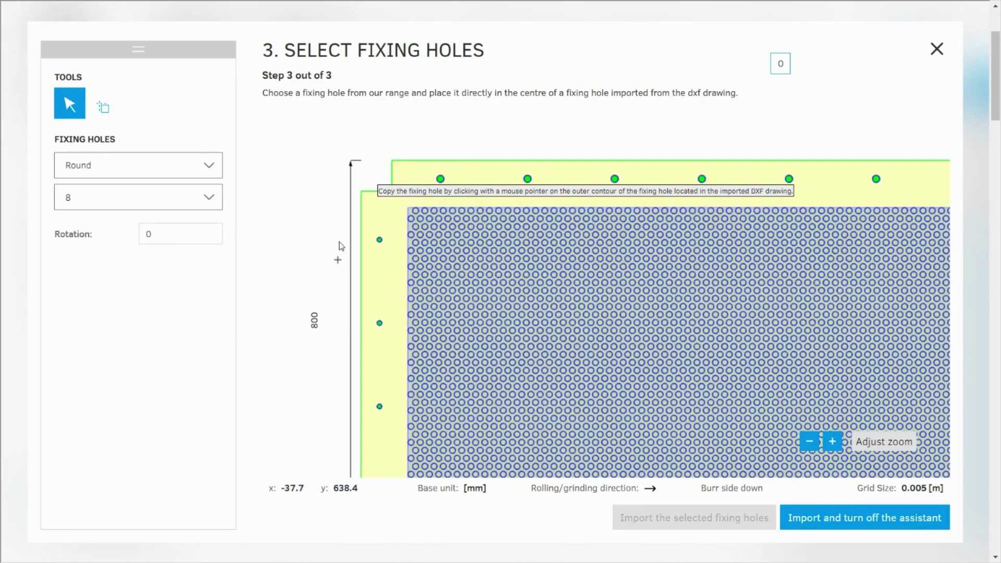
scroll(341, 246, "down", 3)
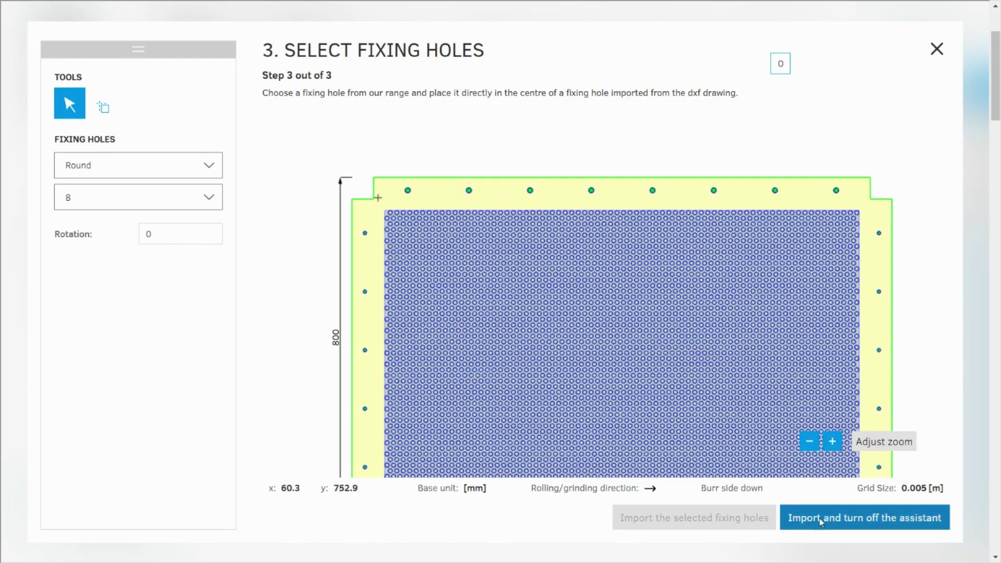
Import the holes, close the assistant, hide the Perforated Zone grid, and return to Summary.
left_click(820, 519)
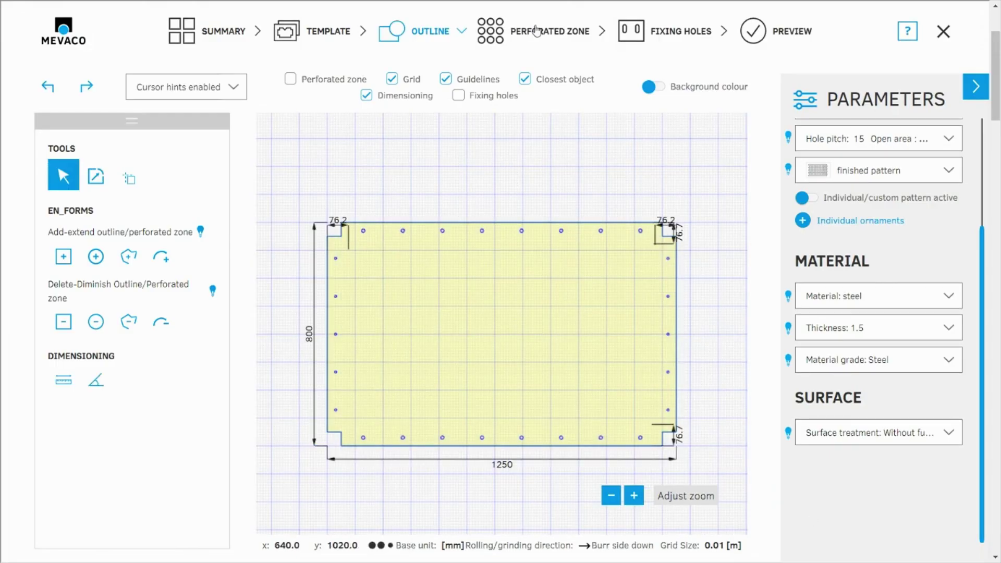
left_click(536, 37)
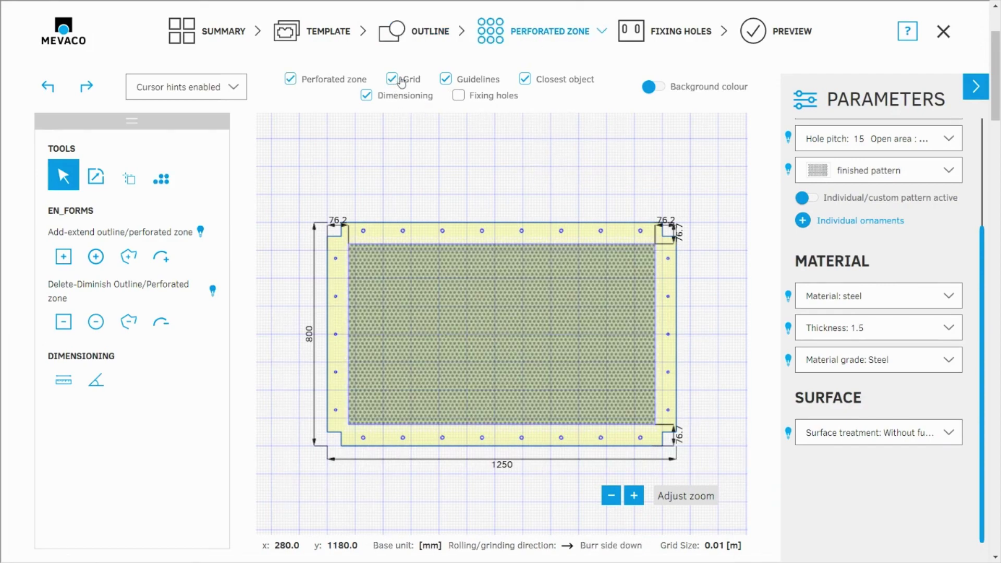
left_click(400, 81)
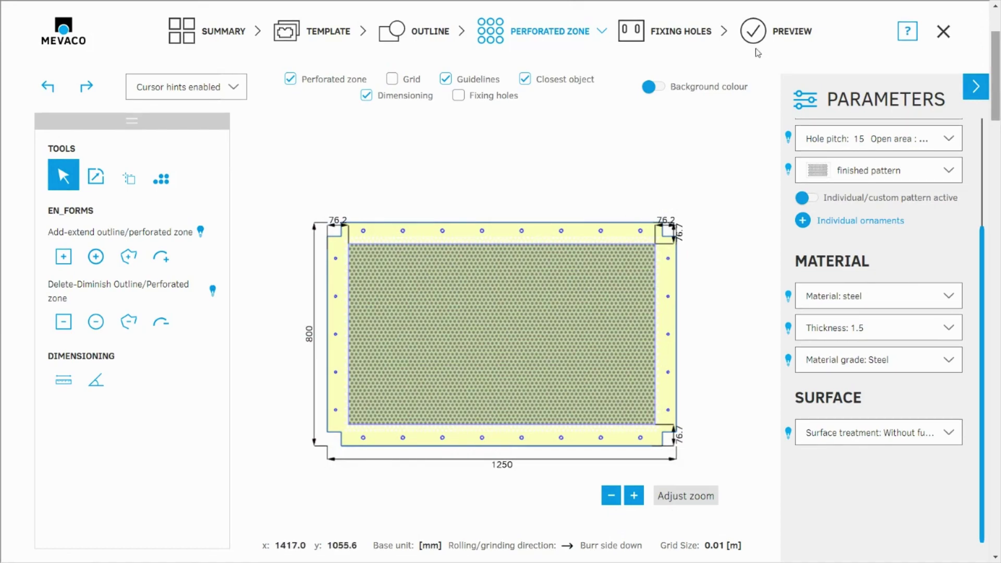
left_click(217, 38)
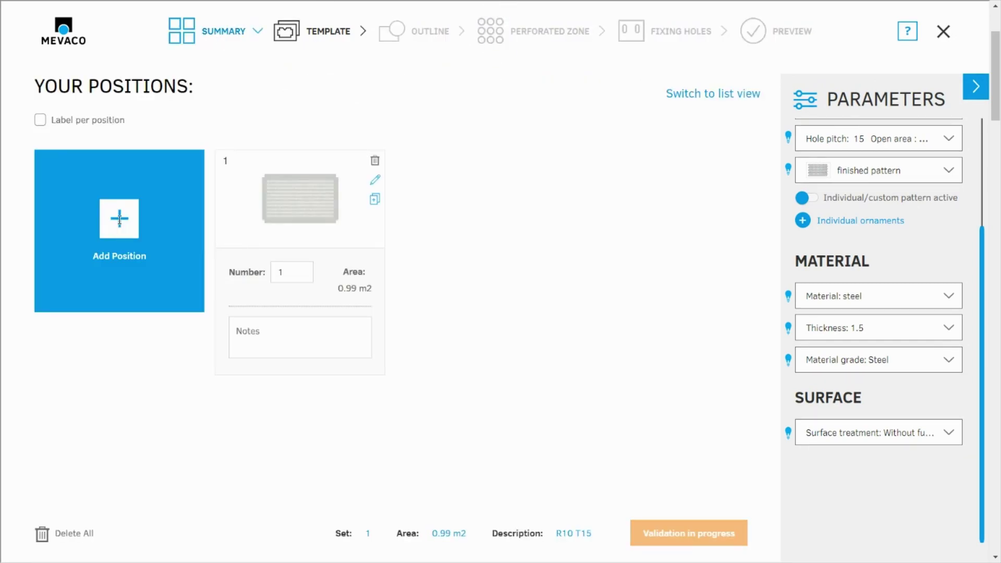
Add a second position and pick Beispiel DXF Drehen.dxf as its existing DXF drawing.
left_click(144, 229)
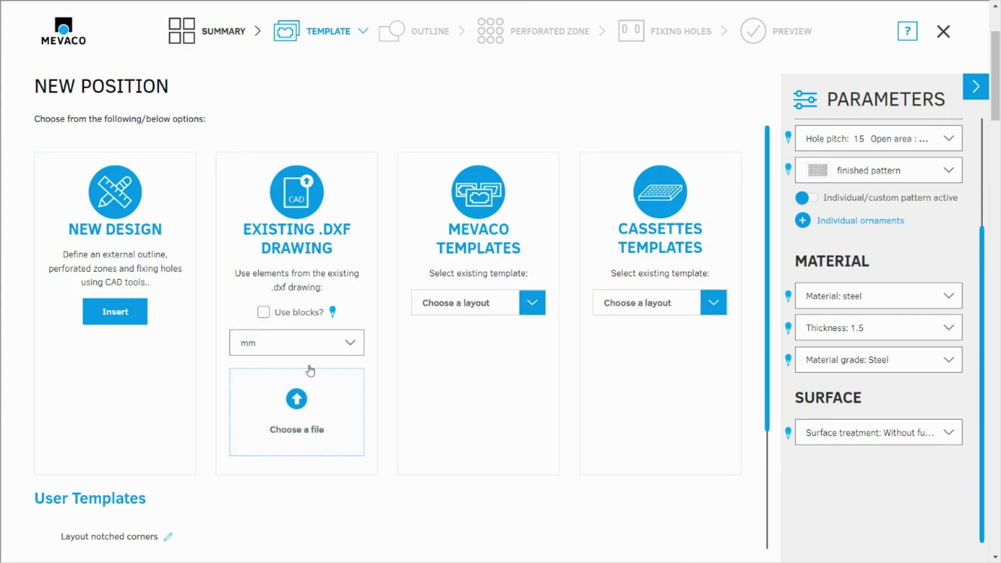
left_click(298, 401)
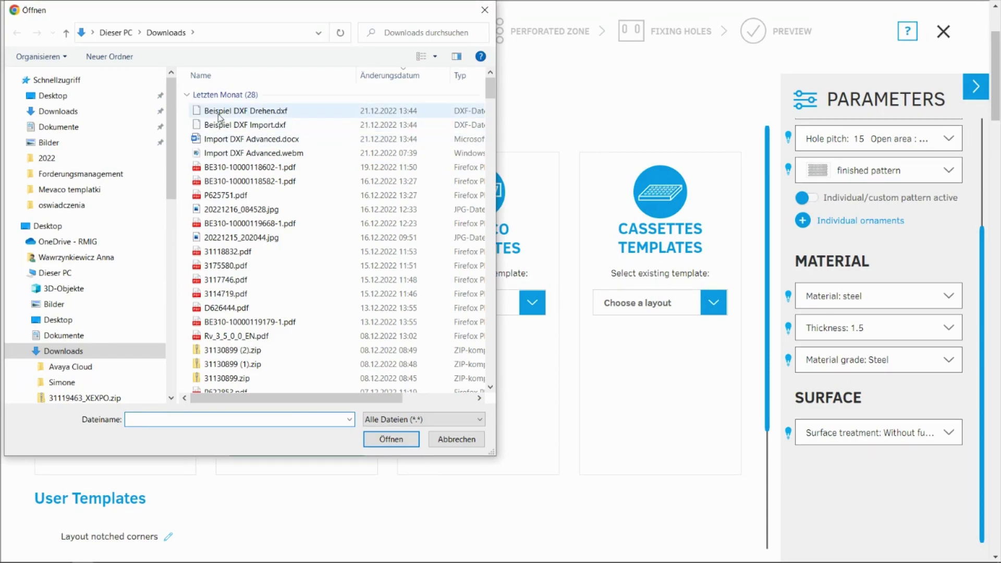
left_click(217, 112)
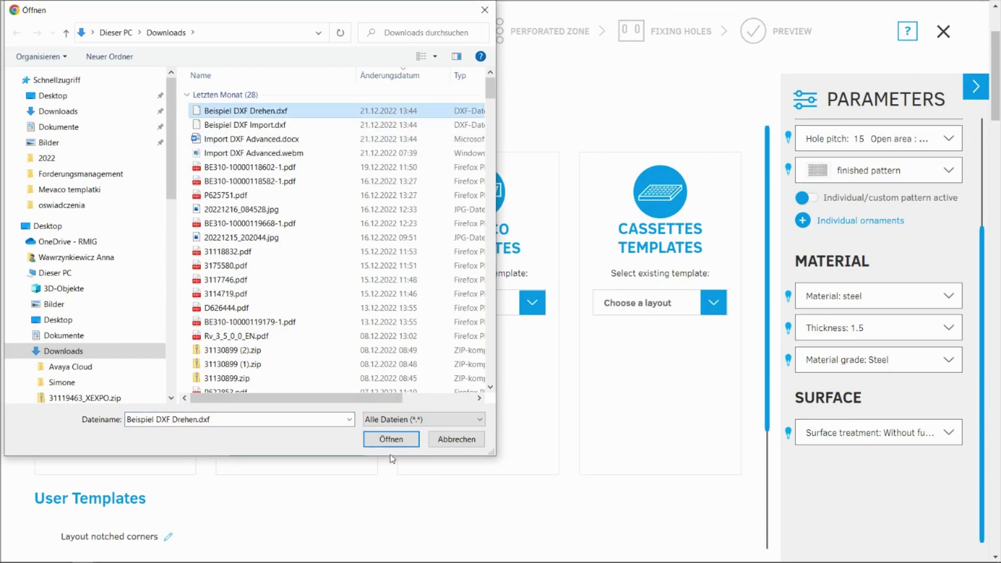
Load Beispiel DXF Drehen.dxf, rotate it 90°, and accept its rectangle as the external outline.
left_click(391, 439)
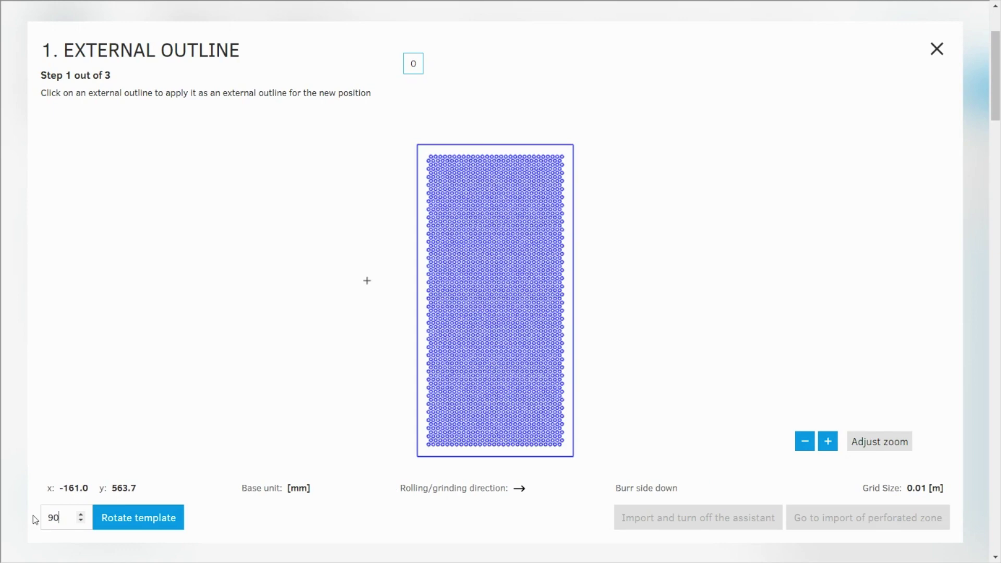
left_click(119, 521)
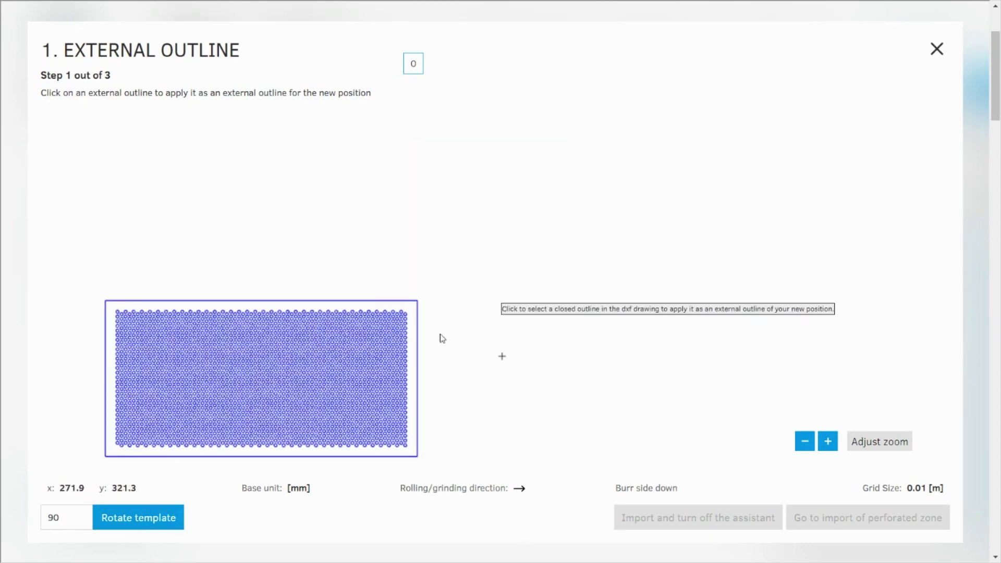
left_click(417, 306)
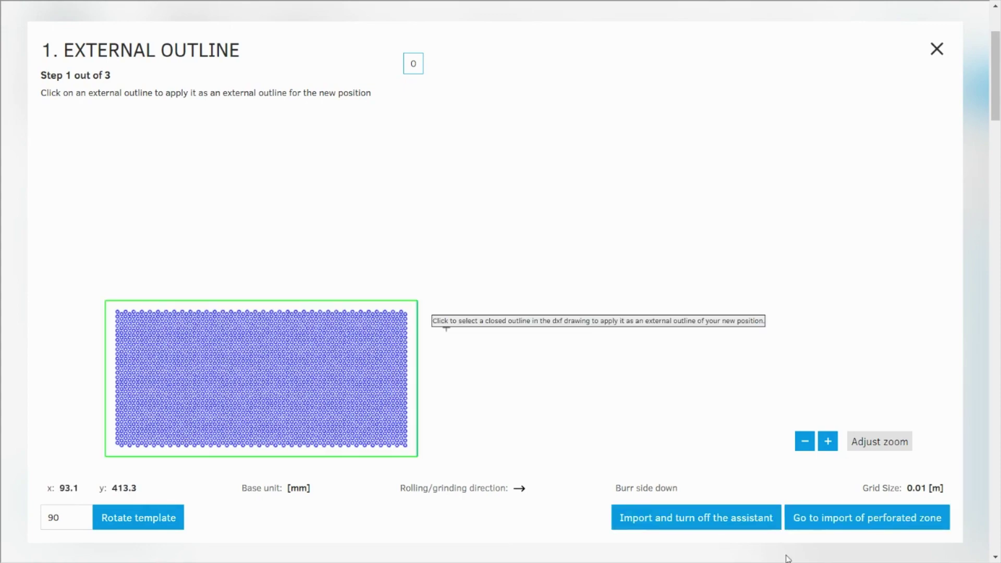
left_click(851, 519)
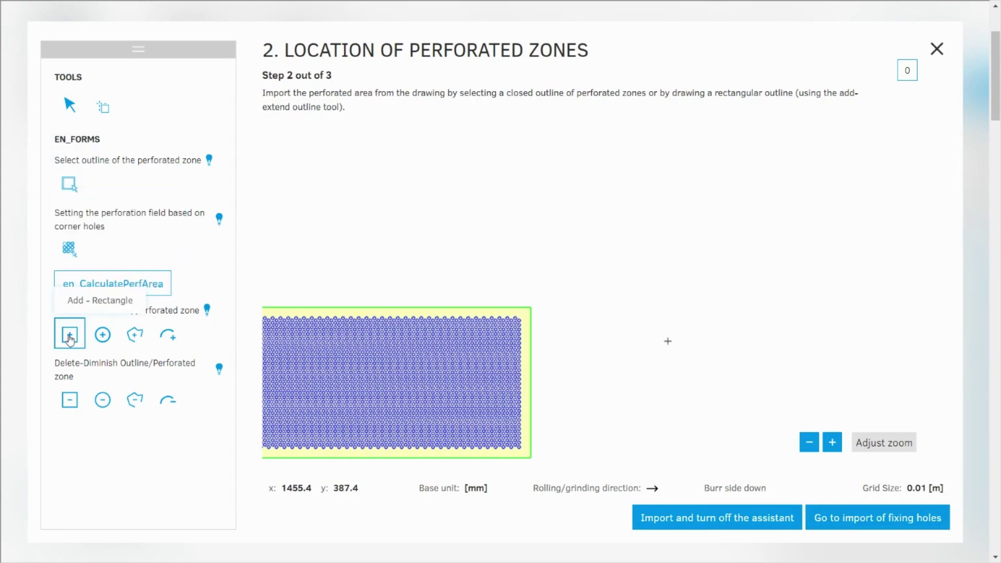
Draw a rectangular perforated zone of about 932.7 × 438.7 mm over the hole field.
left_click(69, 339)
scroll(715, 244, "down", 3)
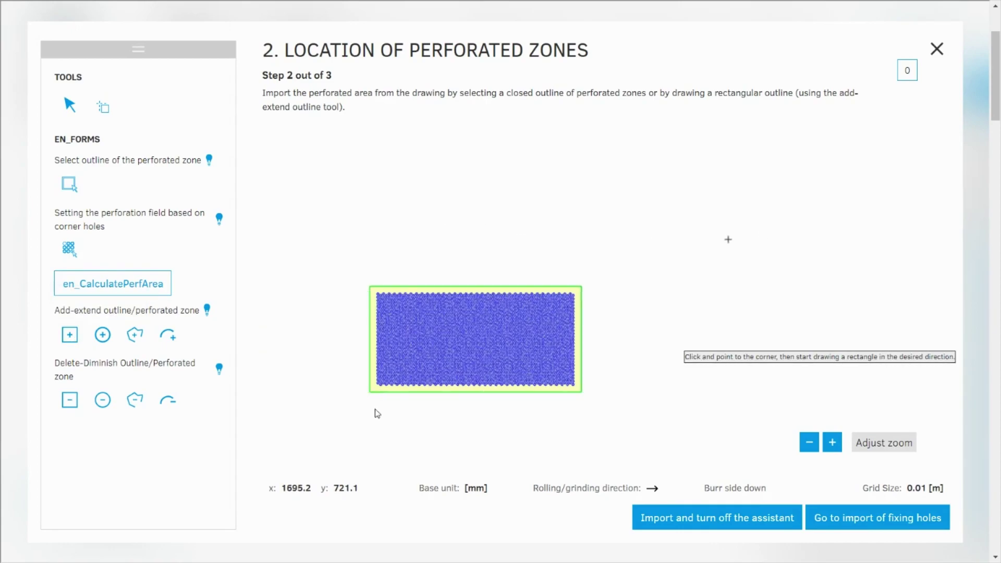
scroll(428, 373, "up", 5)
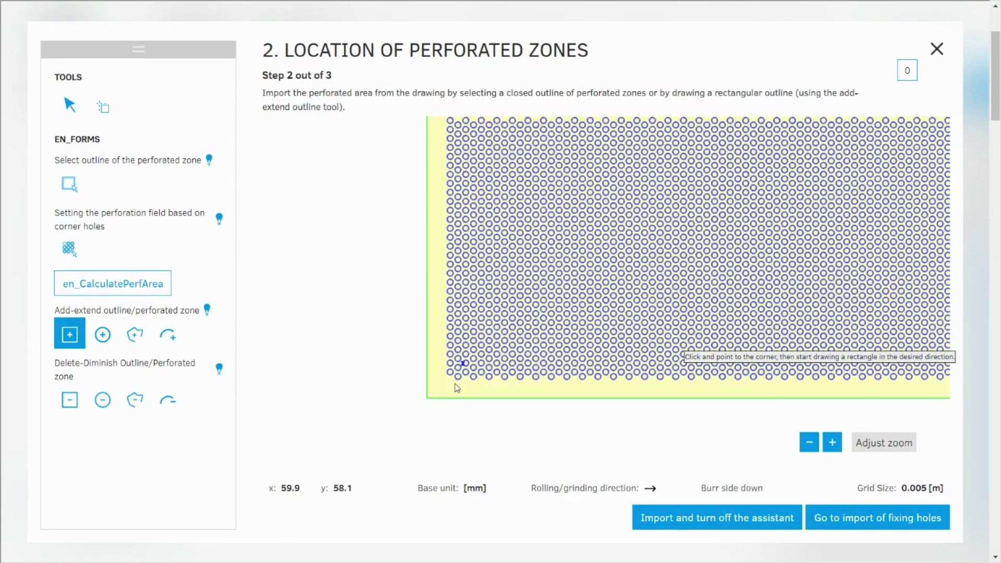
scroll(457, 388, "up", 4)
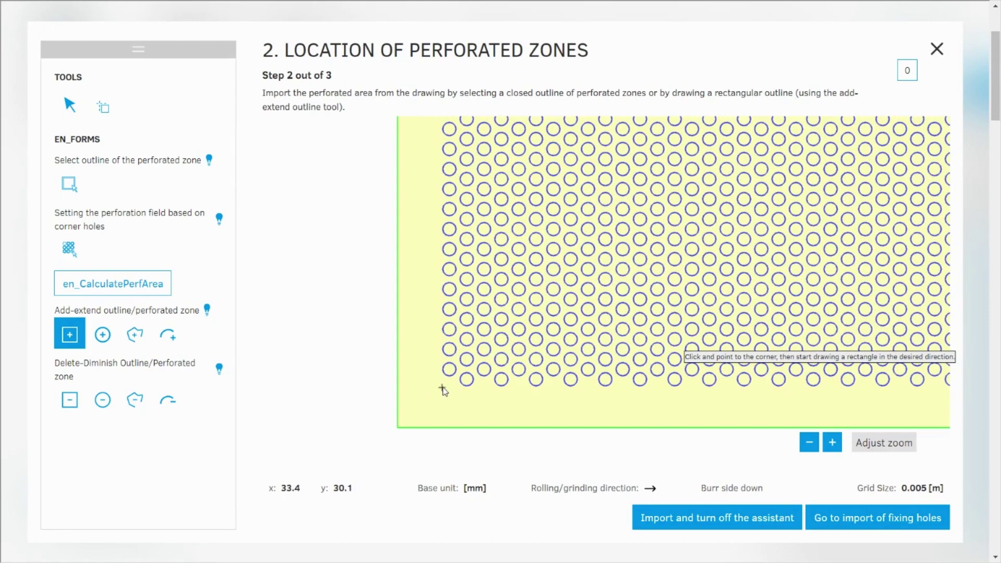
left_click(363, 452)
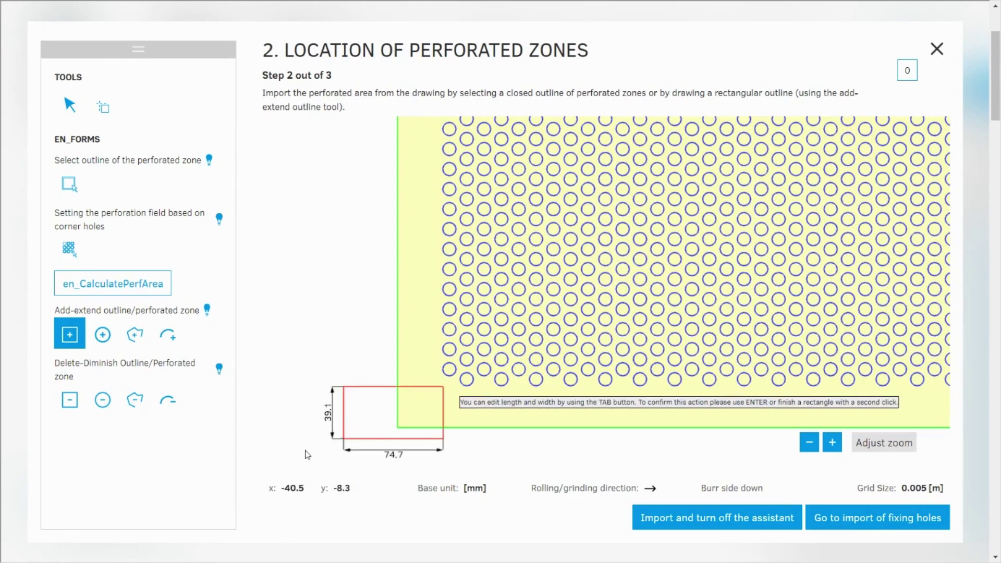
scroll(336, 426, "down", 5)
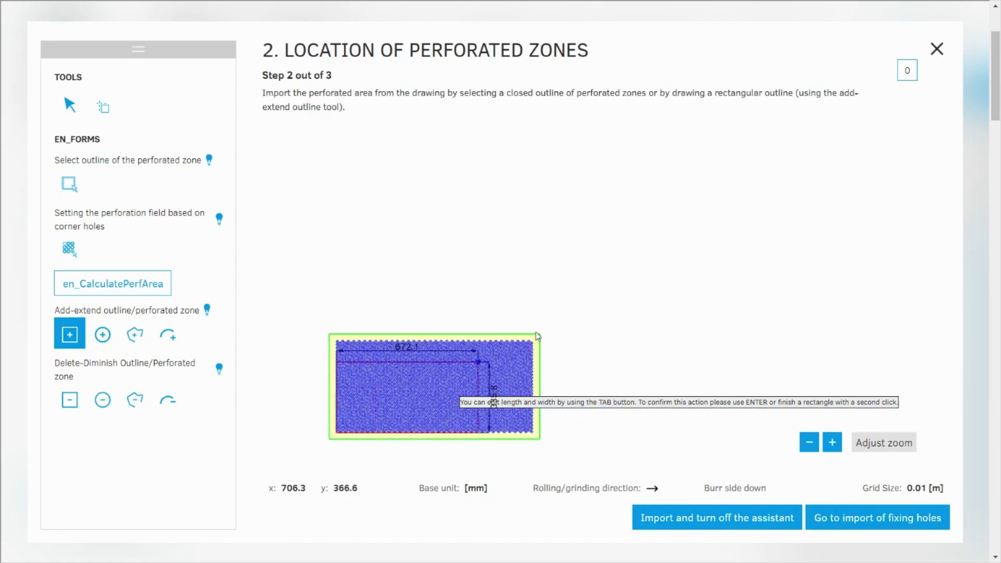
scroll(537, 339, "up", 5)
scroll(531, 362, "up", 3)
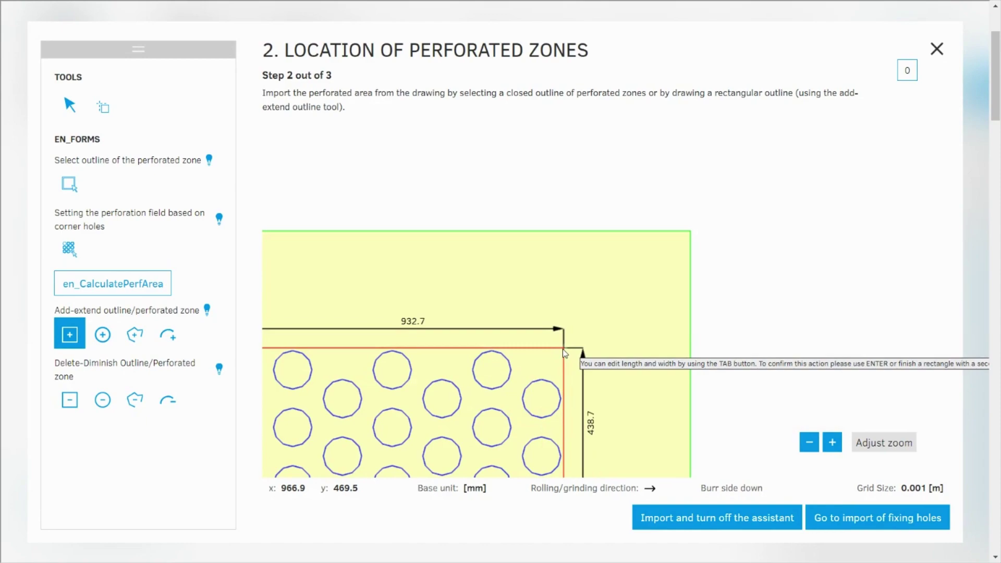
left_click(563, 348)
scroll(616, 265, "down", 4)
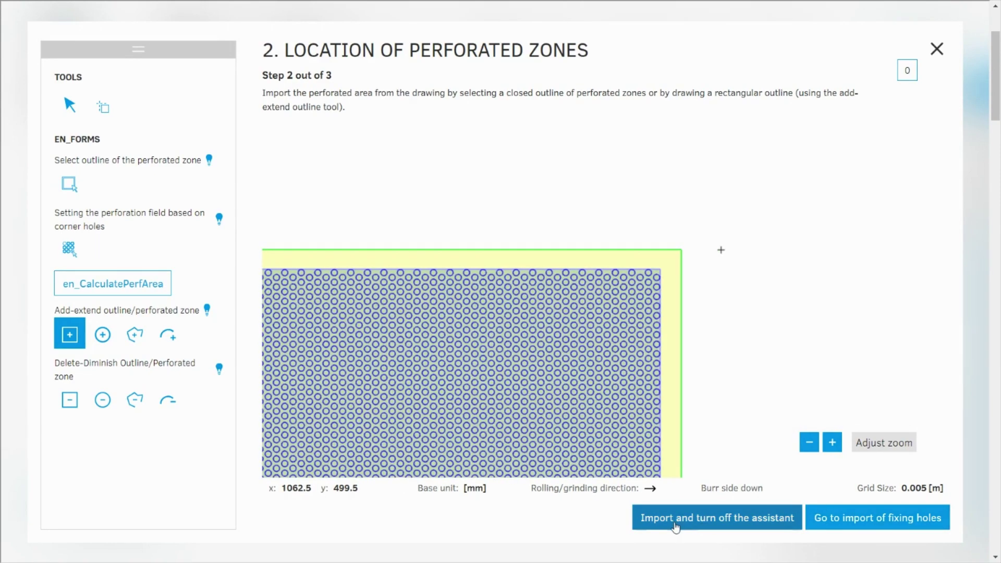
Close the assistant to finish importing the 1000 × 500 plate and hide the background grid.
key("Escape")
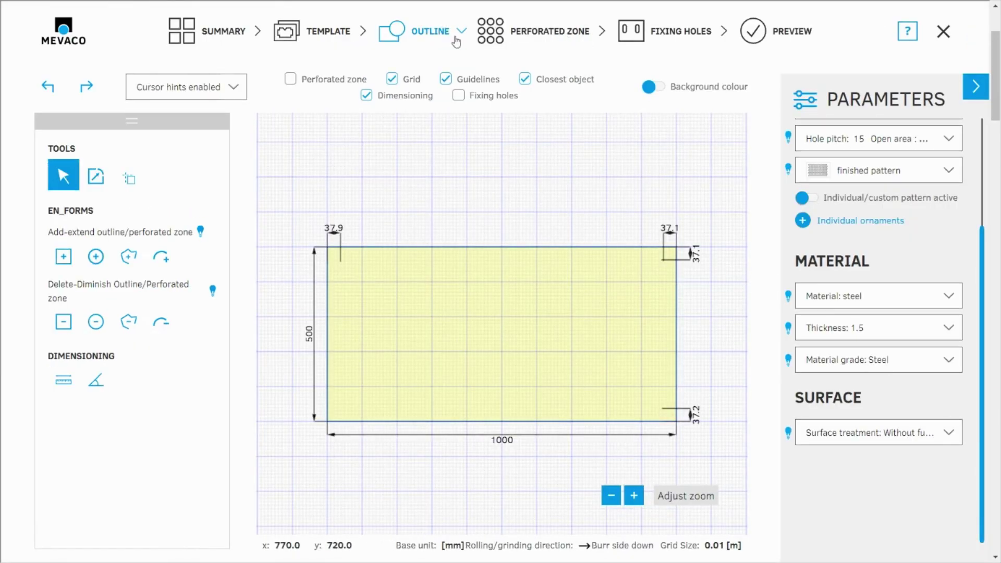
left_click(392, 79)
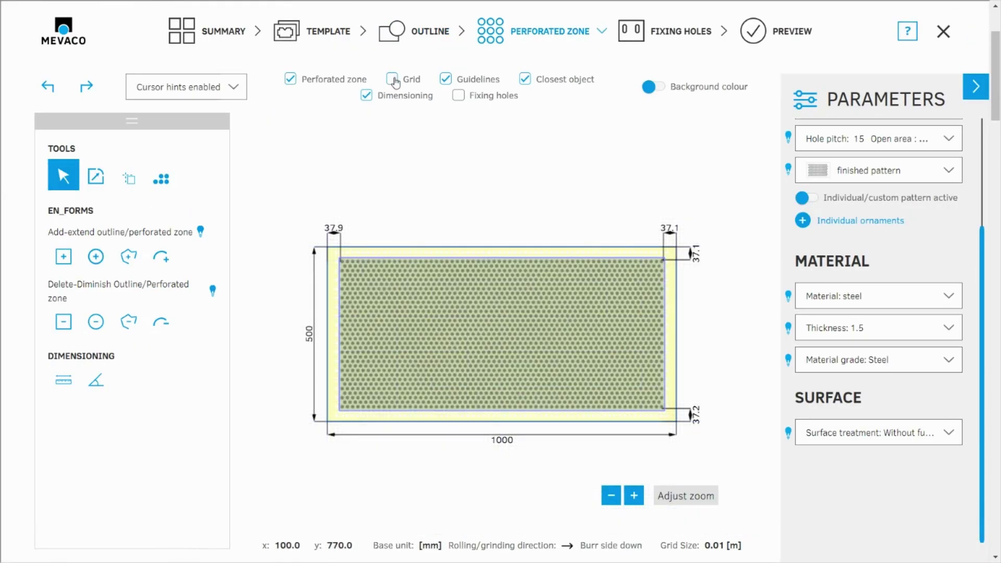